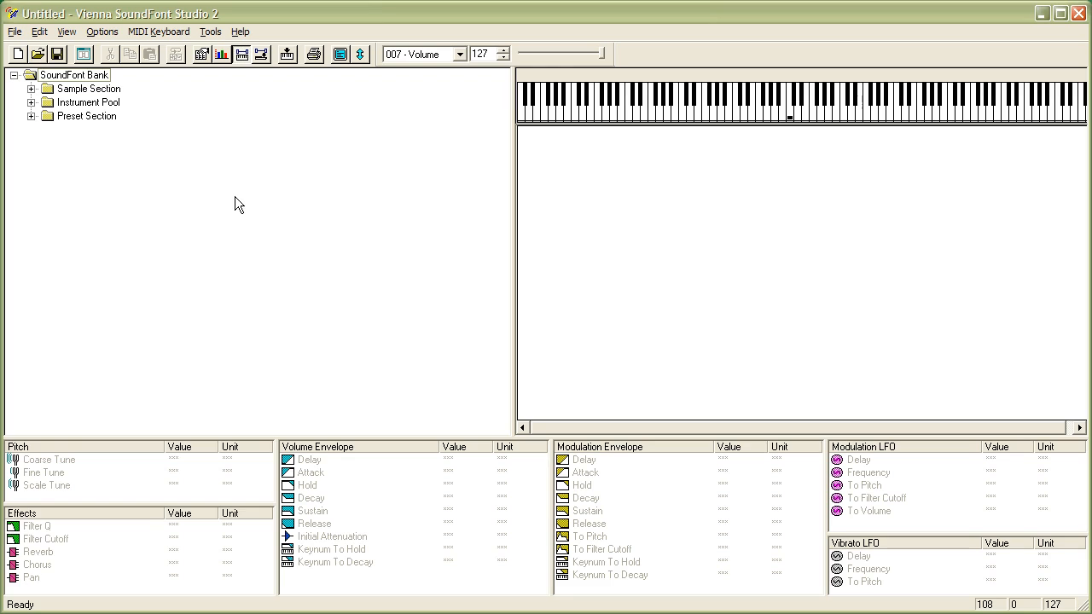
Open the About box to view the program version and close it
left_click(240, 33)
left_click(251, 71)
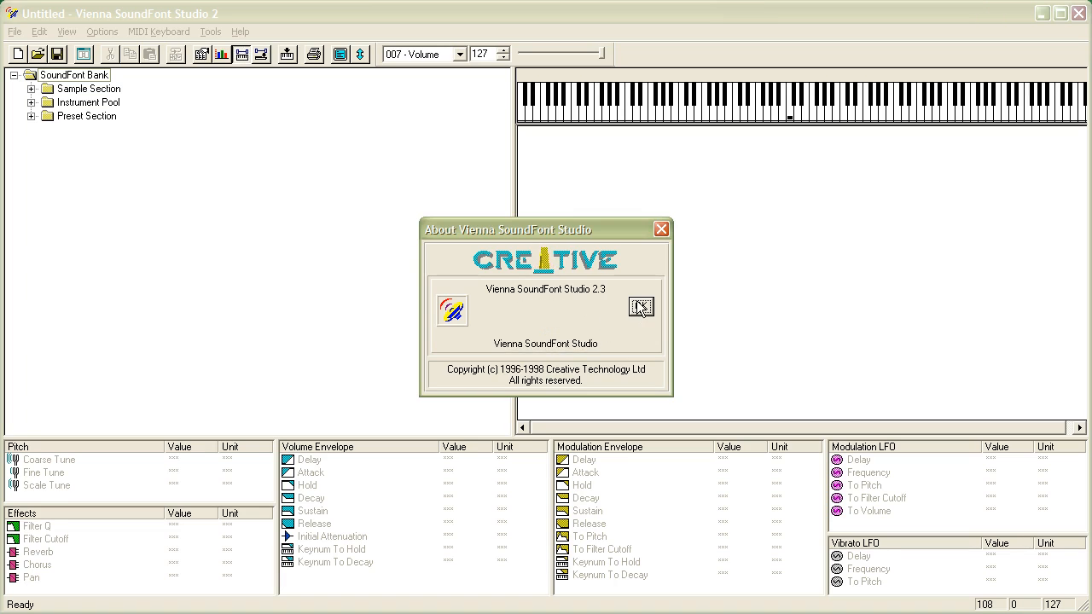
left_click(641, 308)
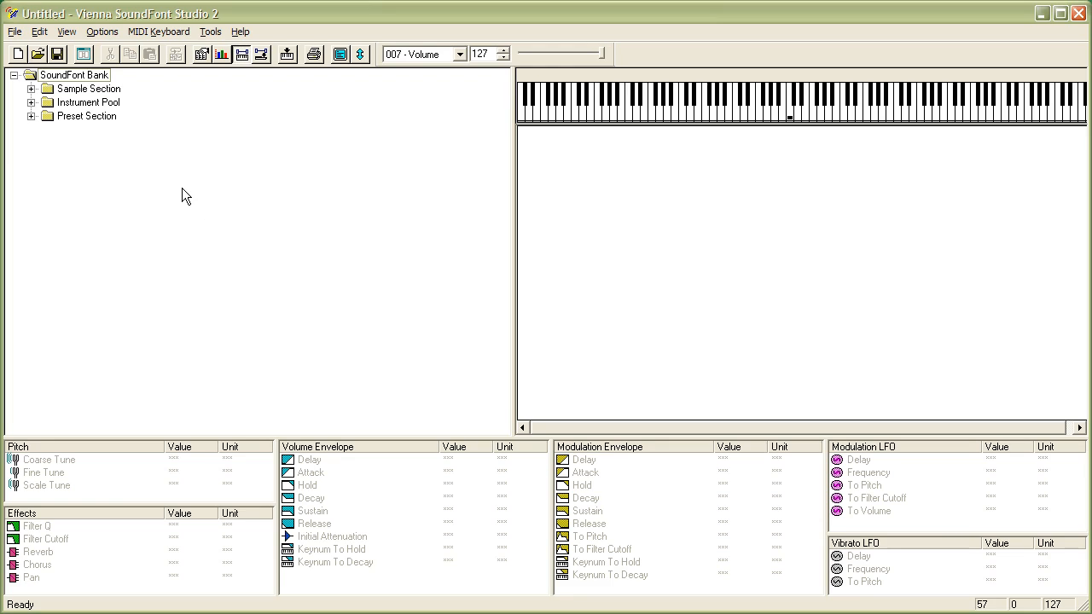
Expand the bank's sample, instrument and preset sections and open the tuning pitch-saw instrument's zones
left_click(32, 103)
left_click(31, 130)
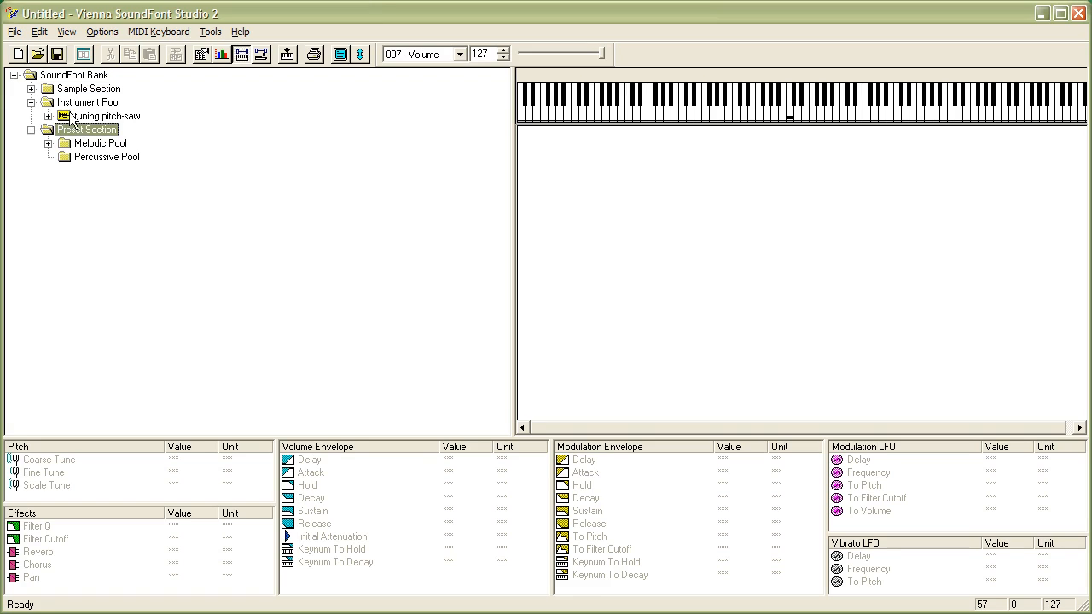
left_click(32, 89)
left_click(49, 103)
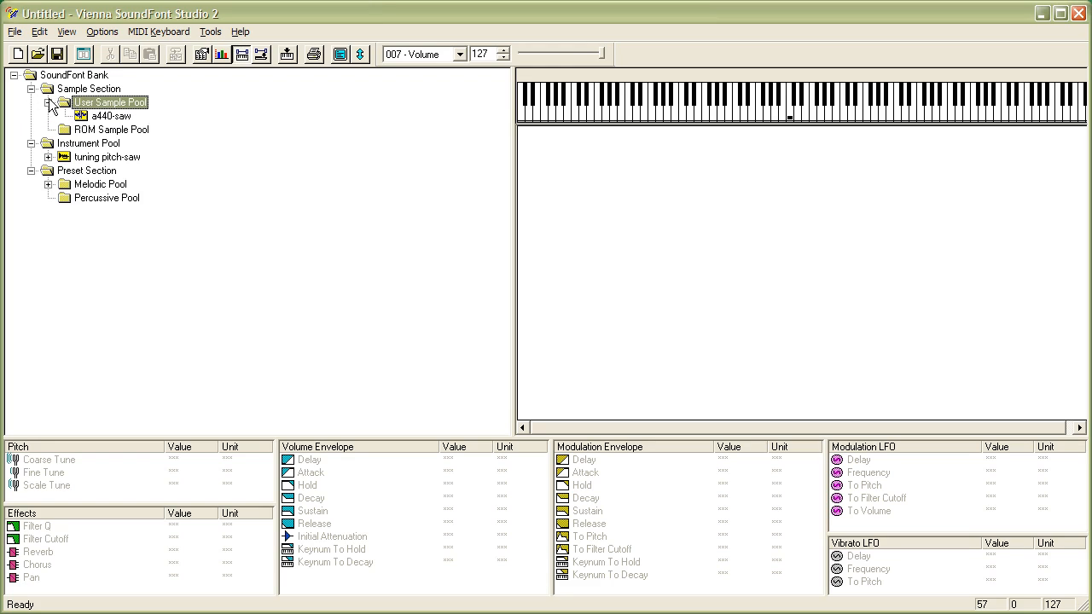
left_click(48, 103)
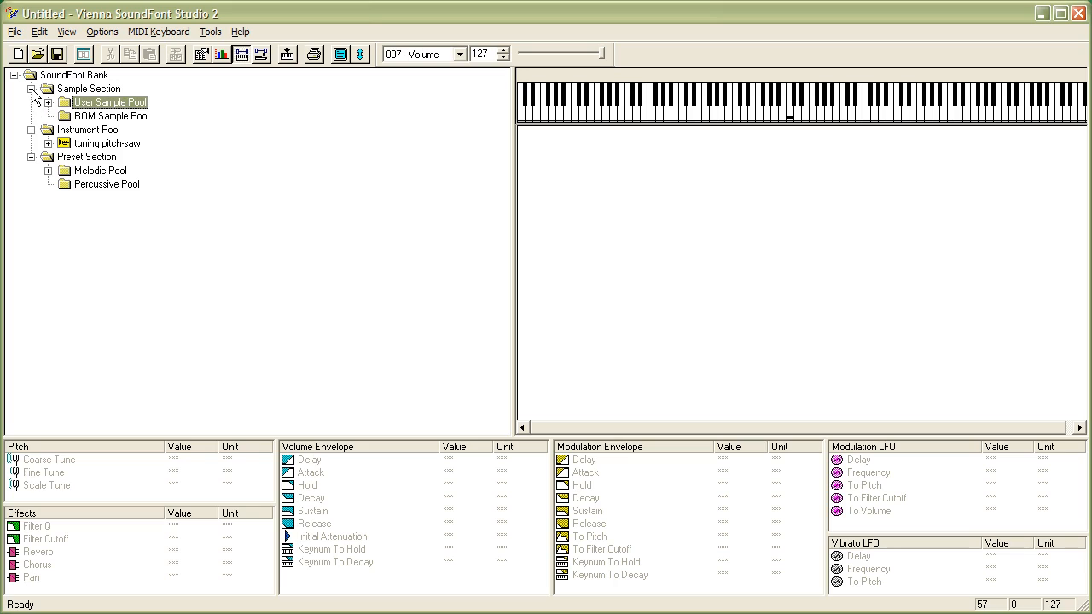
left_click(31, 89)
left_click(94, 117)
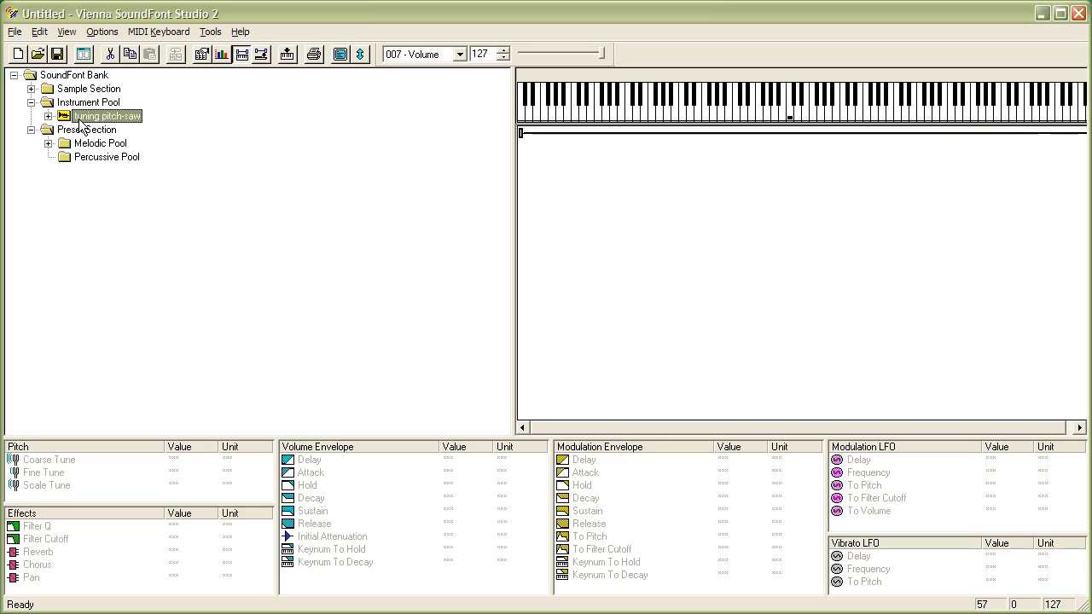
left_click(48, 116)
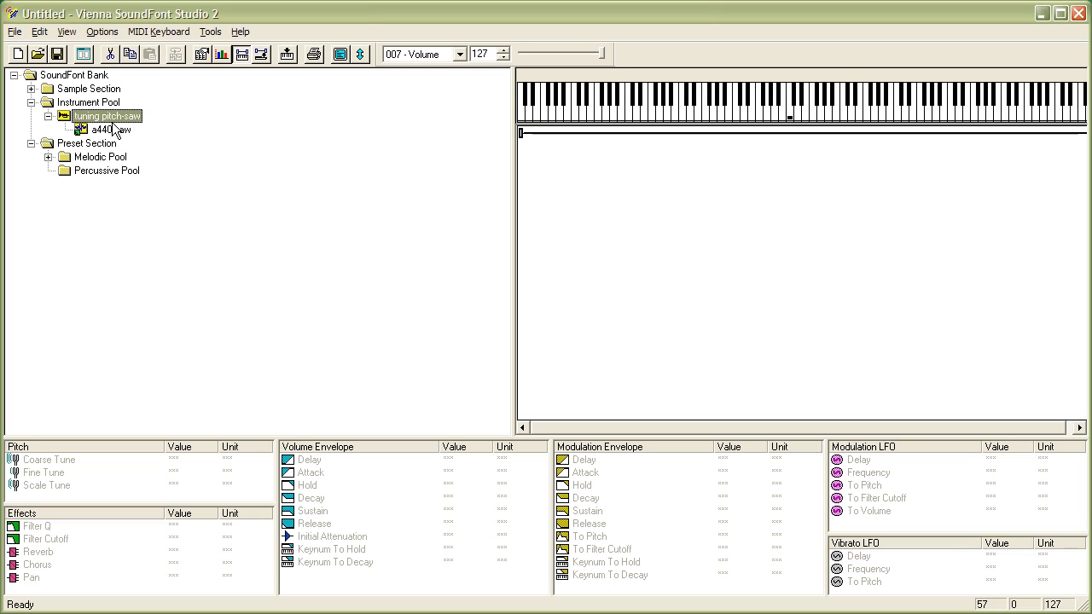
Add a global zone to the tuning pitch-saw instrument
right_click(106, 117)
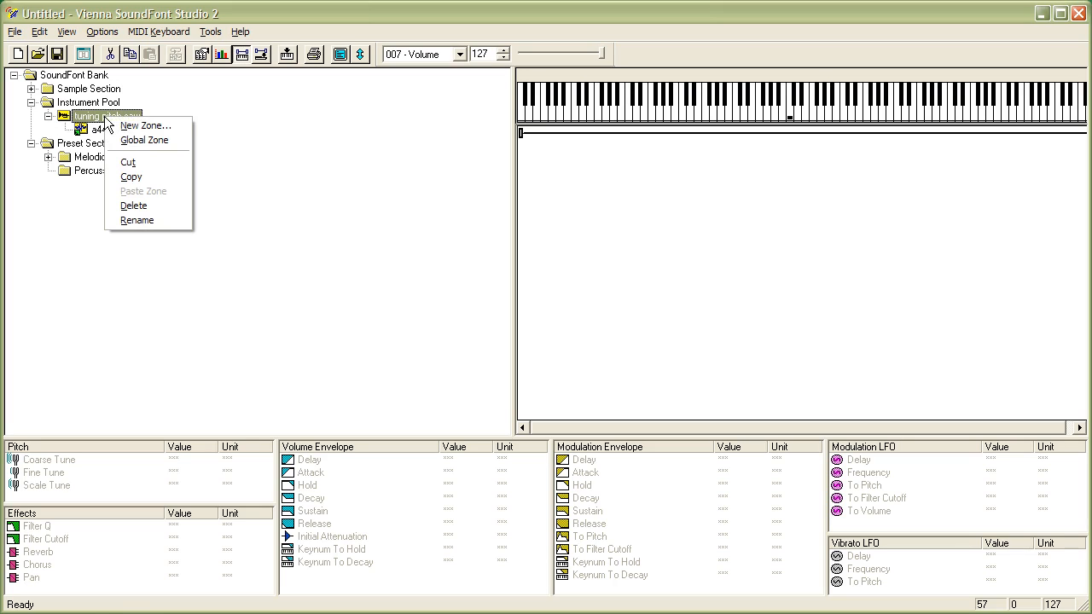
left_click(143, 140)
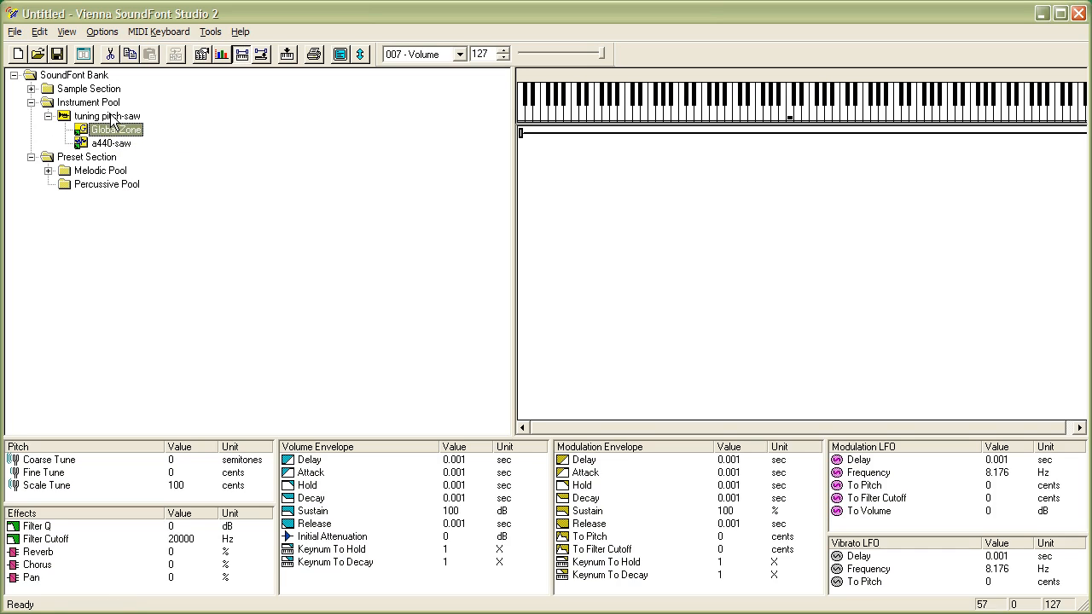
Set the Global Zone's volume envelope Attack to about 0.71 sec
left_click(111, 118)
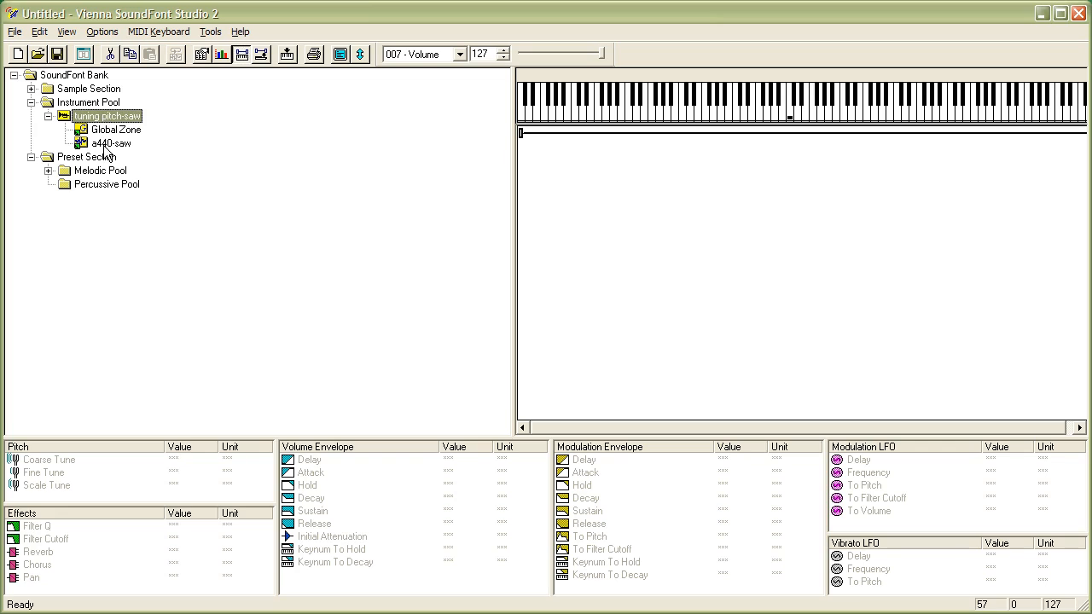
left_click(104, 145)
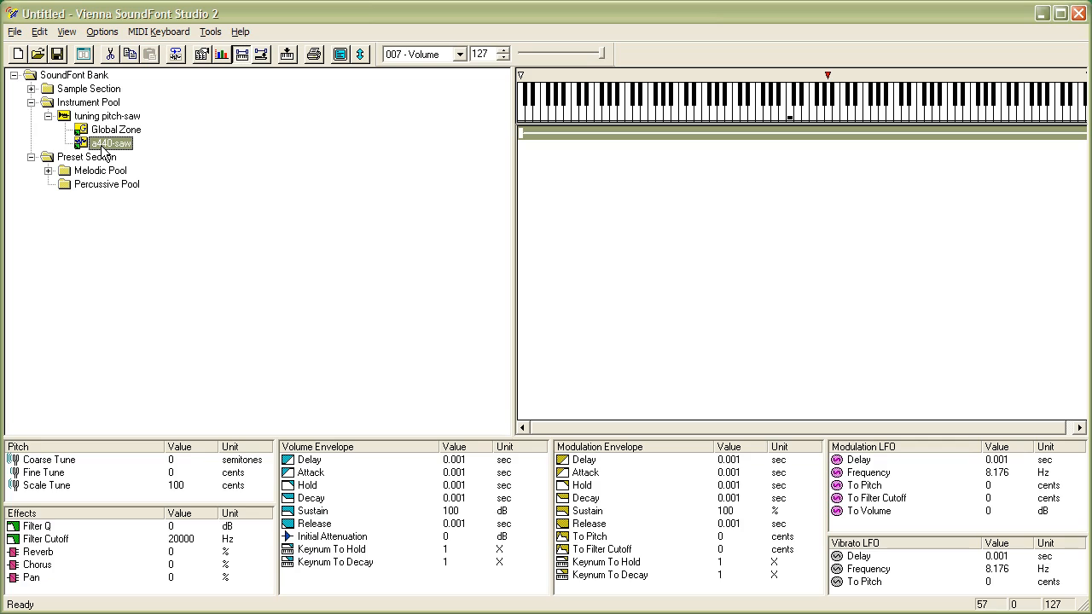
left_click(106, 130)
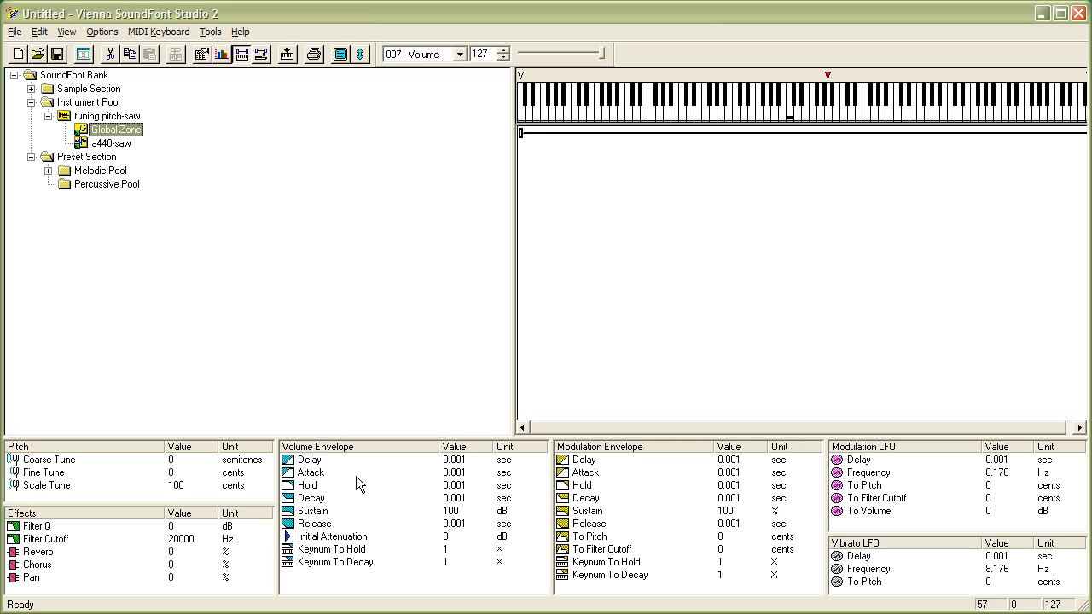
double_click(332, 472)
left_click_drag(454, 495, 458, 500)
left_click(650, 353)
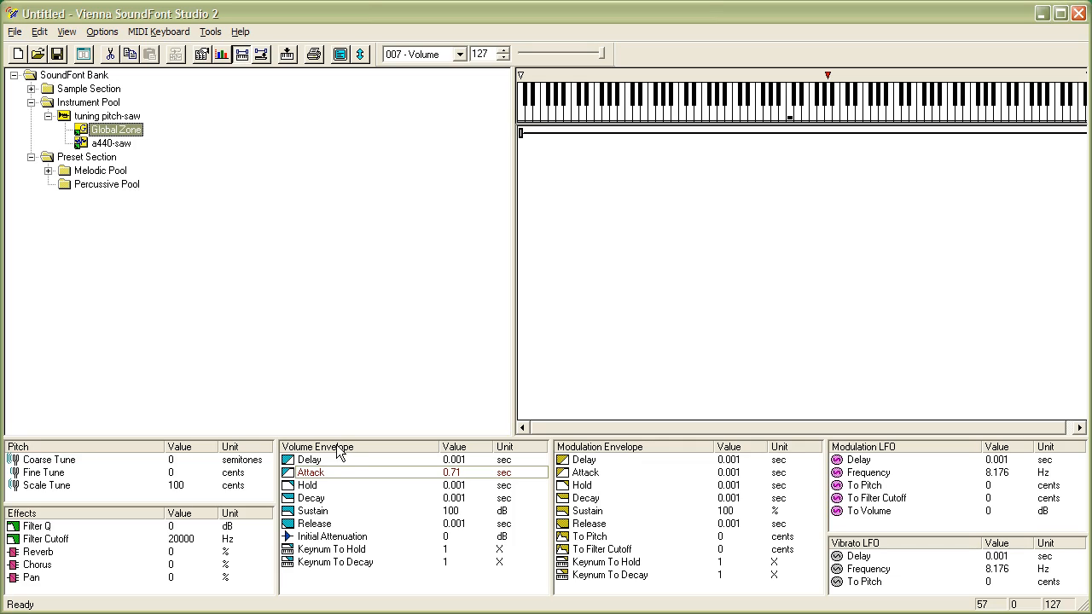
Set the a440-saw zone's volume envelope Attack to about 2.129 sec
left_click(106, 145)
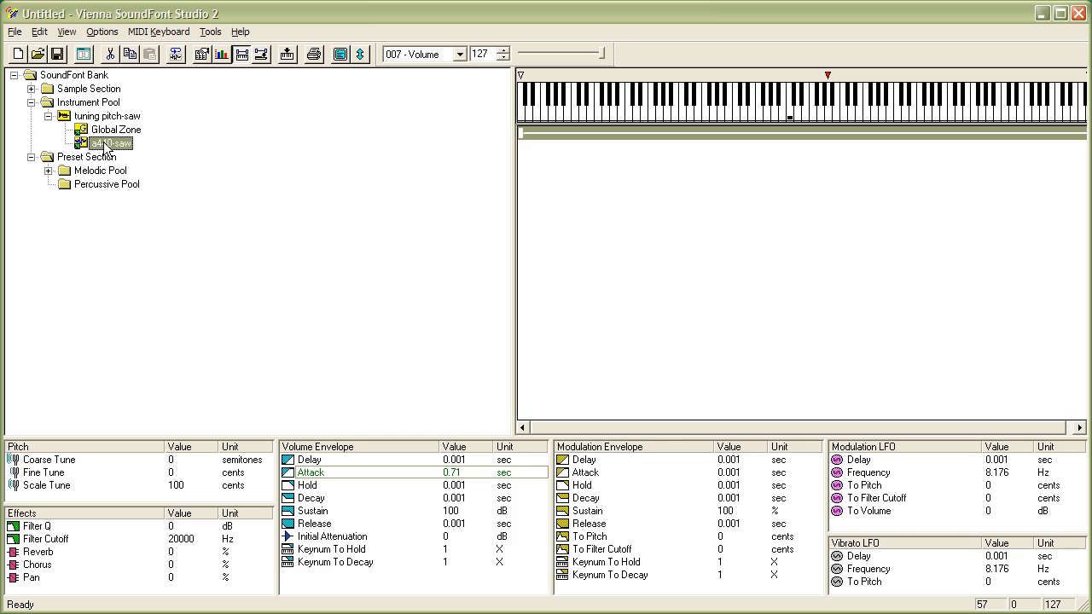
double_click(381, 473)
left_click_drag(455, 492, 456, 491)
left_click(664, 353)
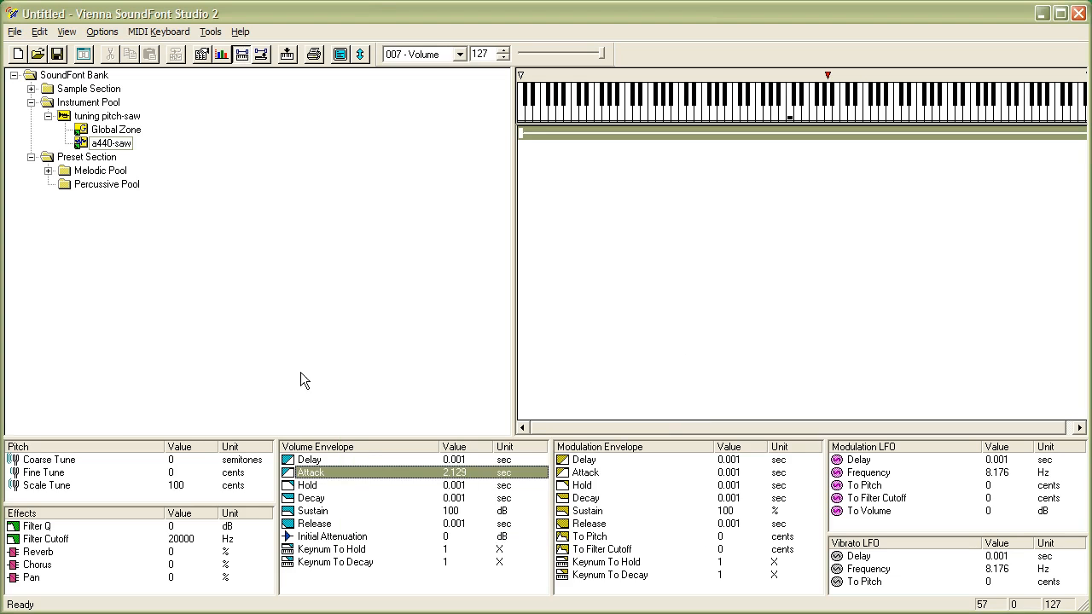
Reset the a440-saw zone's Attack to its default value
double_click(393, 472)
left_click(662, 379)
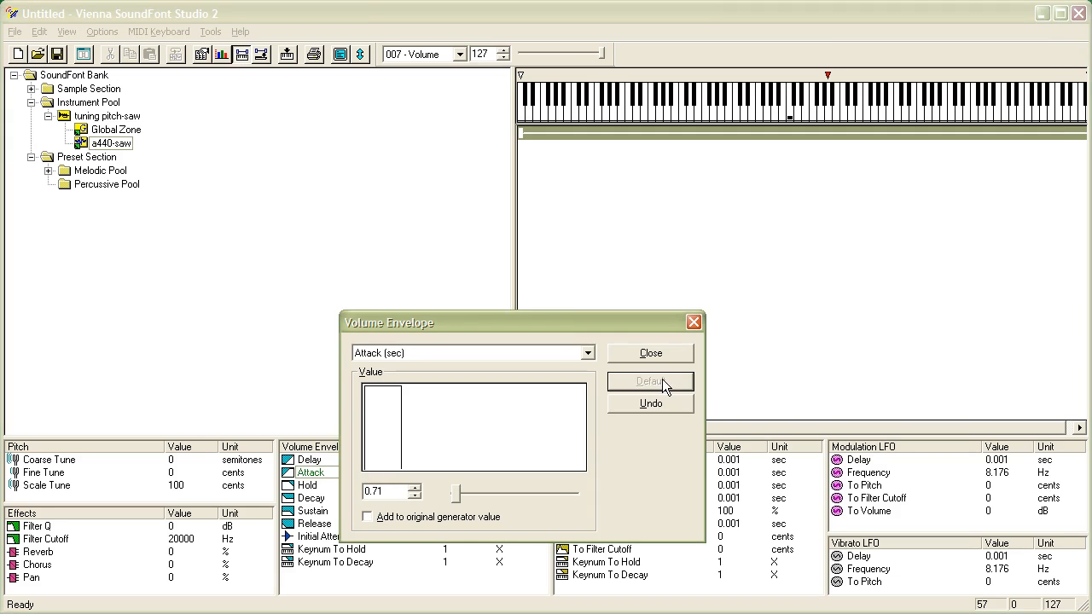
left_click(662, 358)
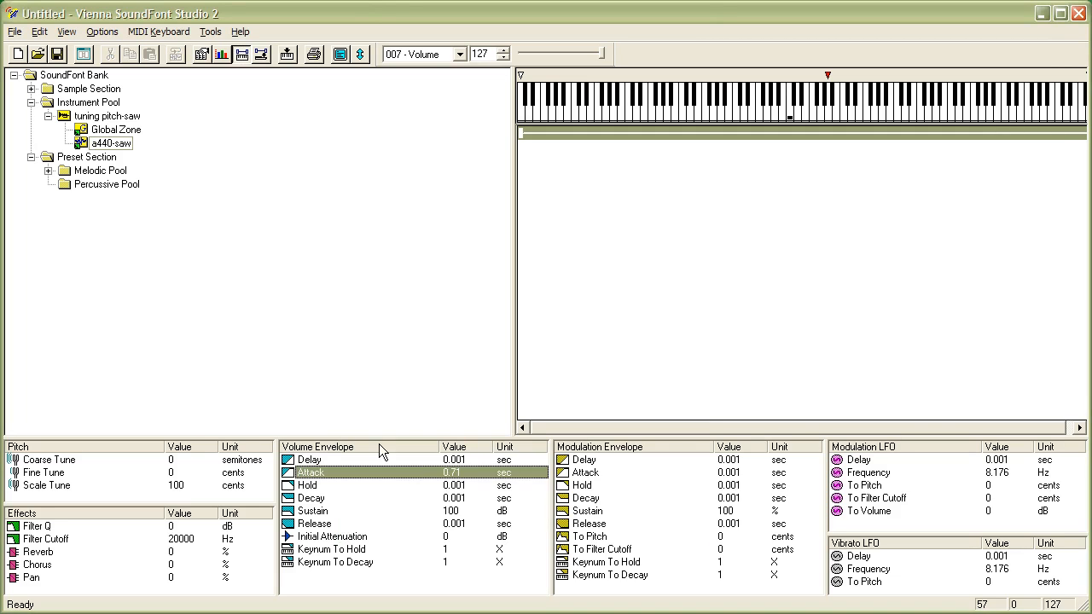
Change the a440-saw zone's Hold time and reset it to its default value
double_click(334, 485)
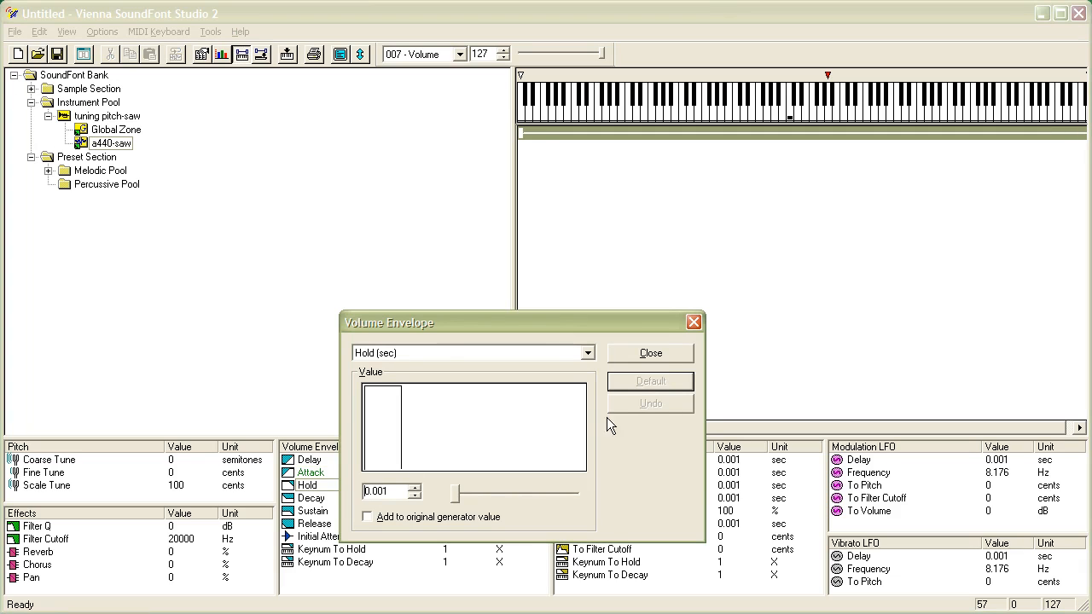
key("Escape")
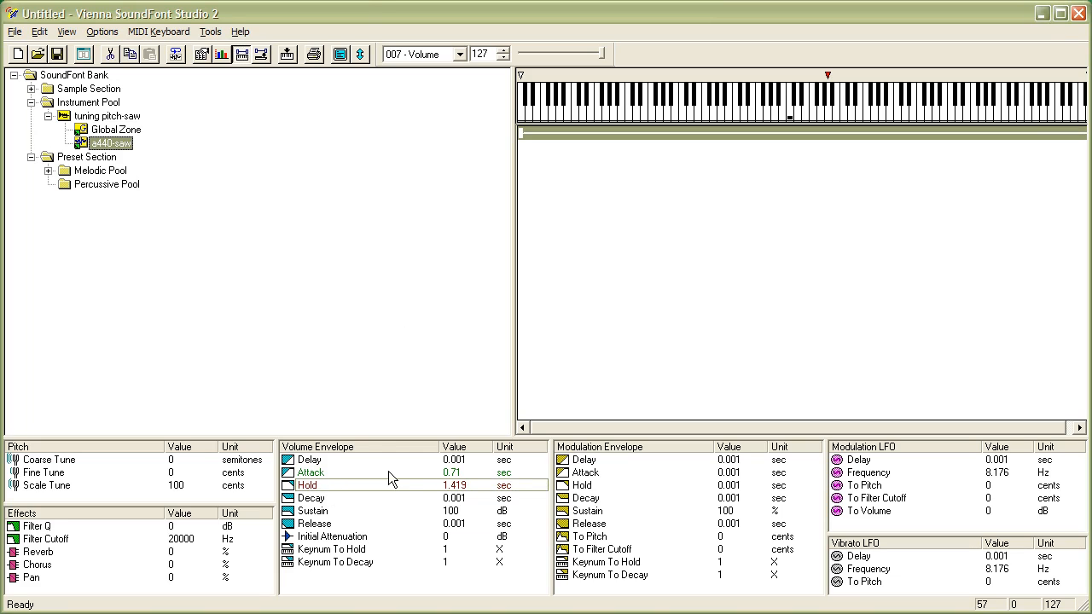
double_click(329, 485)
left_click(646, 383)
left_click(646, 357)
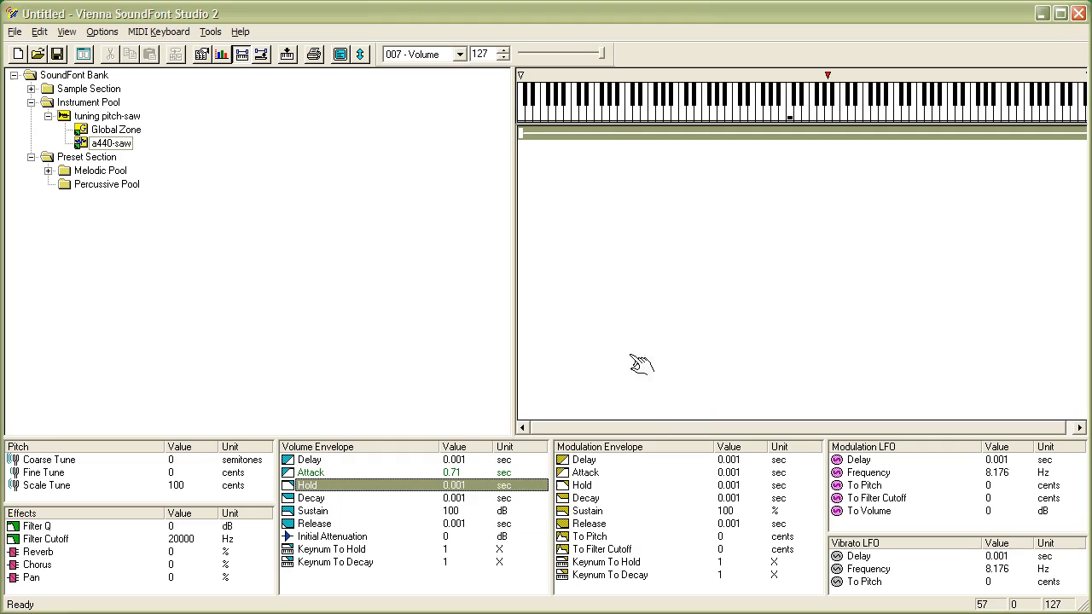
Reset the Global Zone's volume envelope Attack to its default value
key("Up")
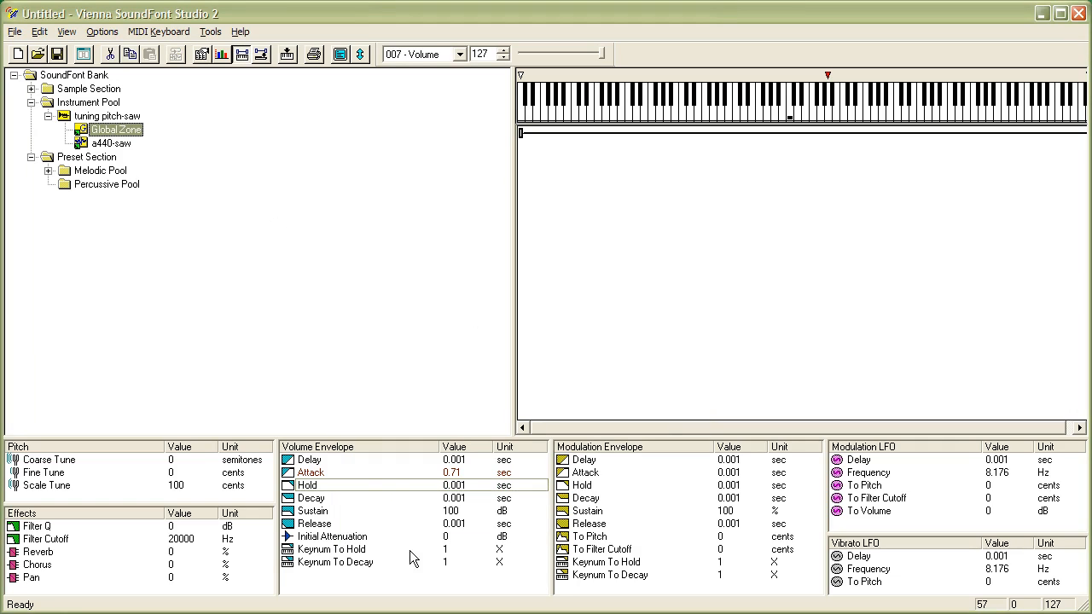
double_click(379, 474)
left_click(646, 383)
left_click(647, 357)
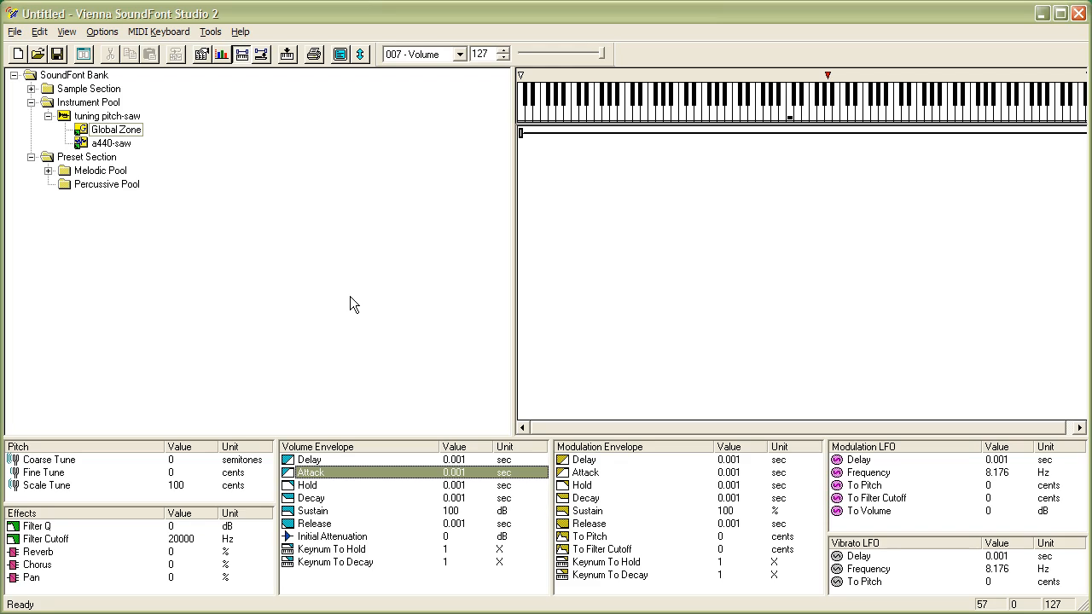
Set the a440-saw zone's volume envelope Attack to about 4.256 sec
left_click(104, 144)
double_click(358, 473)
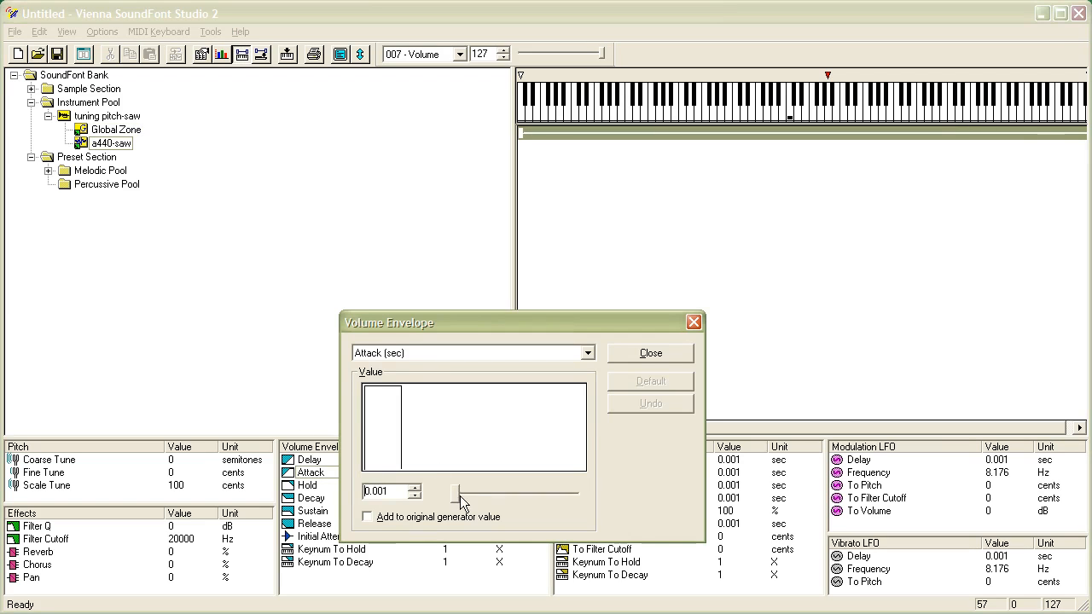
left_click_drag(453, 494, 459, 493)
left_click(646, 360)
Set the a440-saw zone's volume envelope Decay to about 0.71 sec
double_click(373, 499)
left_click(457, 495)
left_click(635, 359)
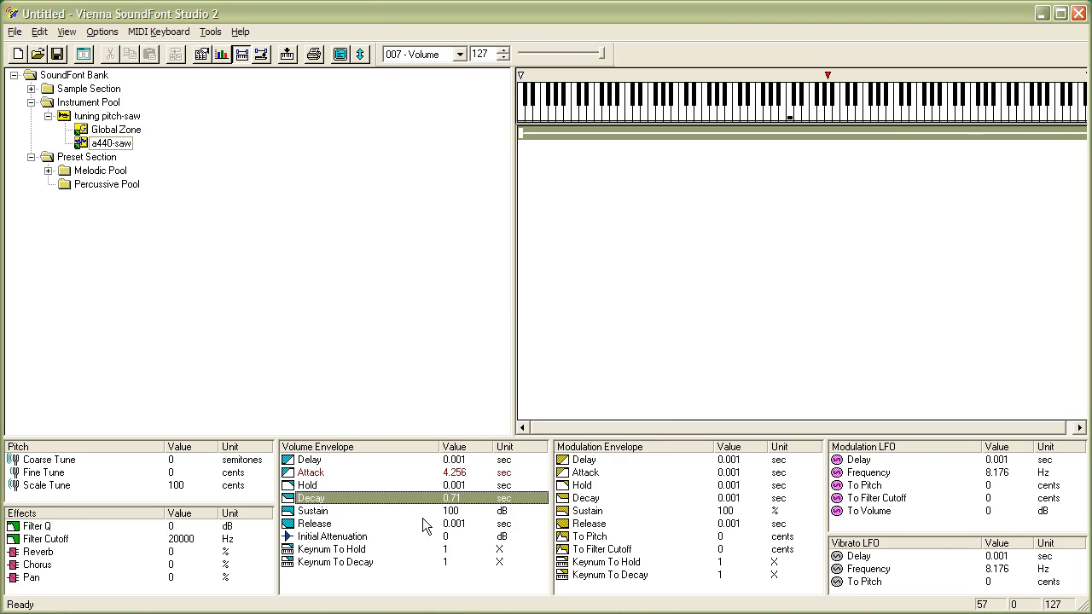
Set the a440-saw zone's volume envelope Sustain to about 87.2 dB
double_click(377, 512)
left_click_drag(574, 488, 561, 485)
left_click(635, 356)
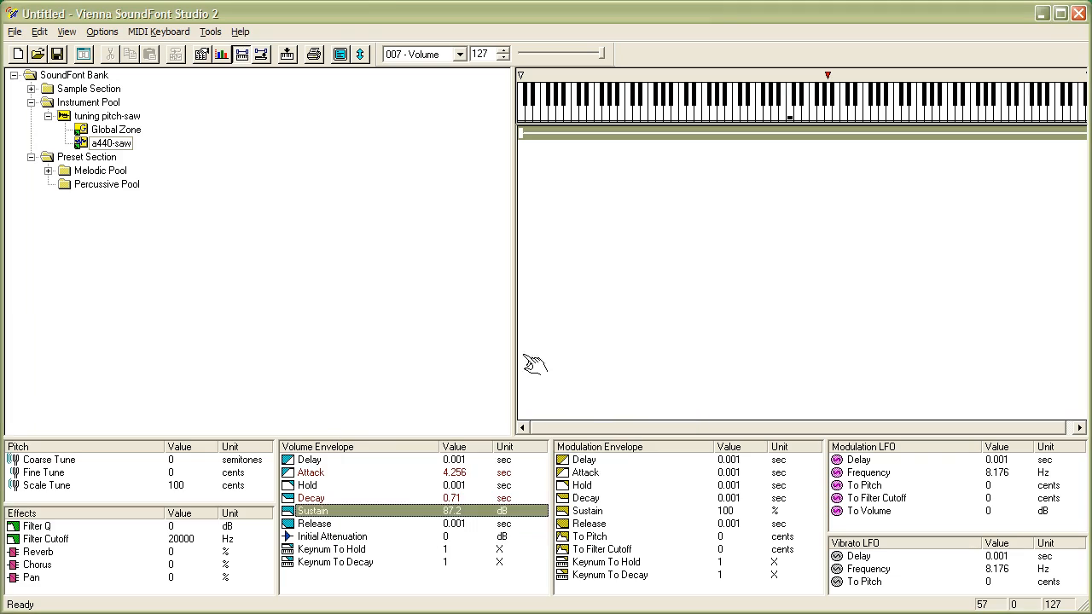
left_click(358, 292)
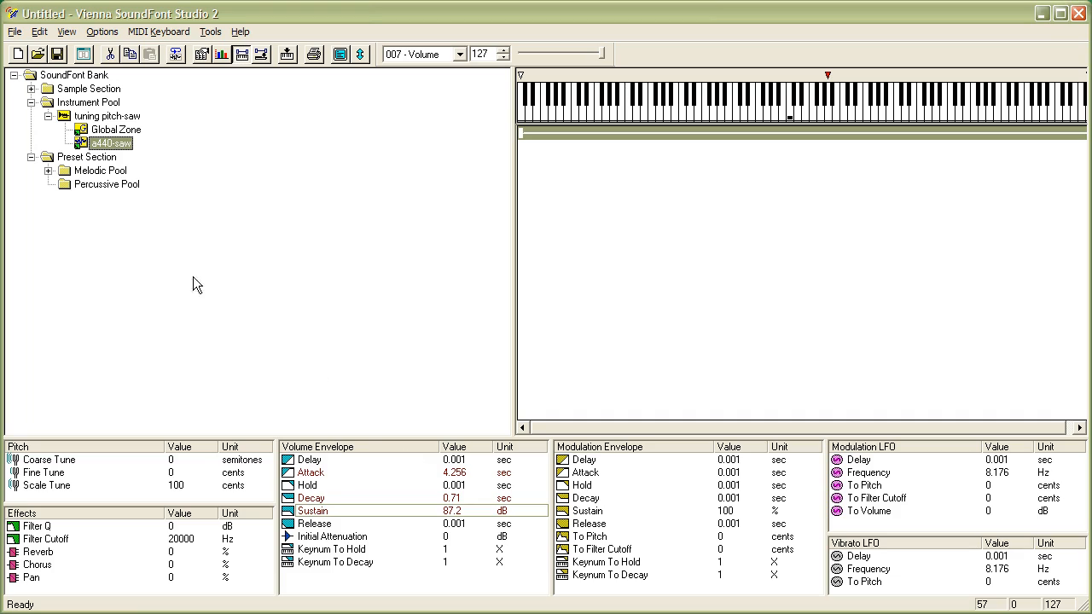
right_click(113, 148)
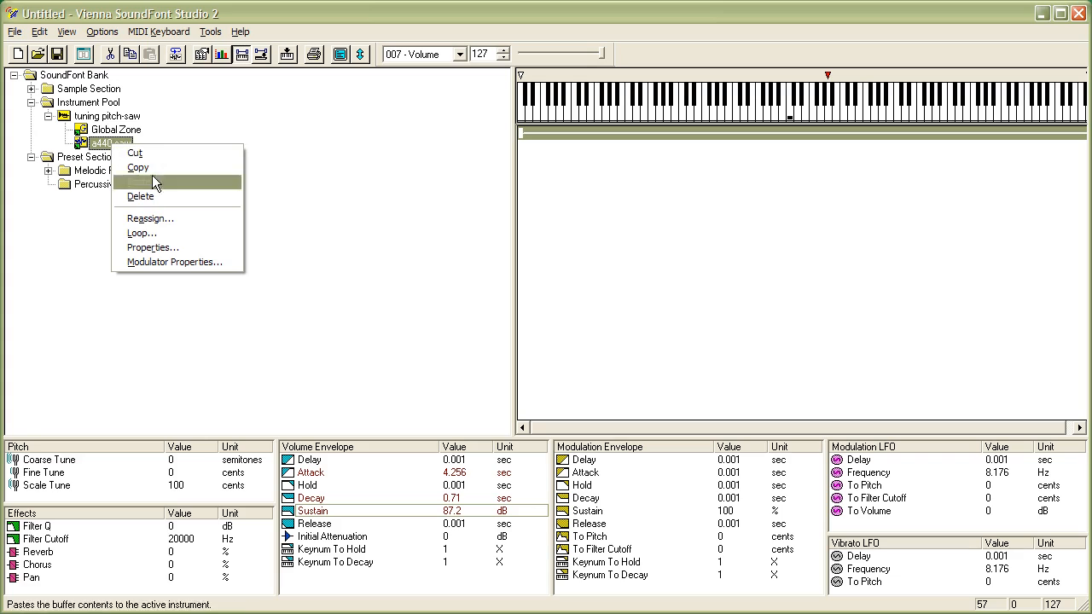
left_click(152, 221)
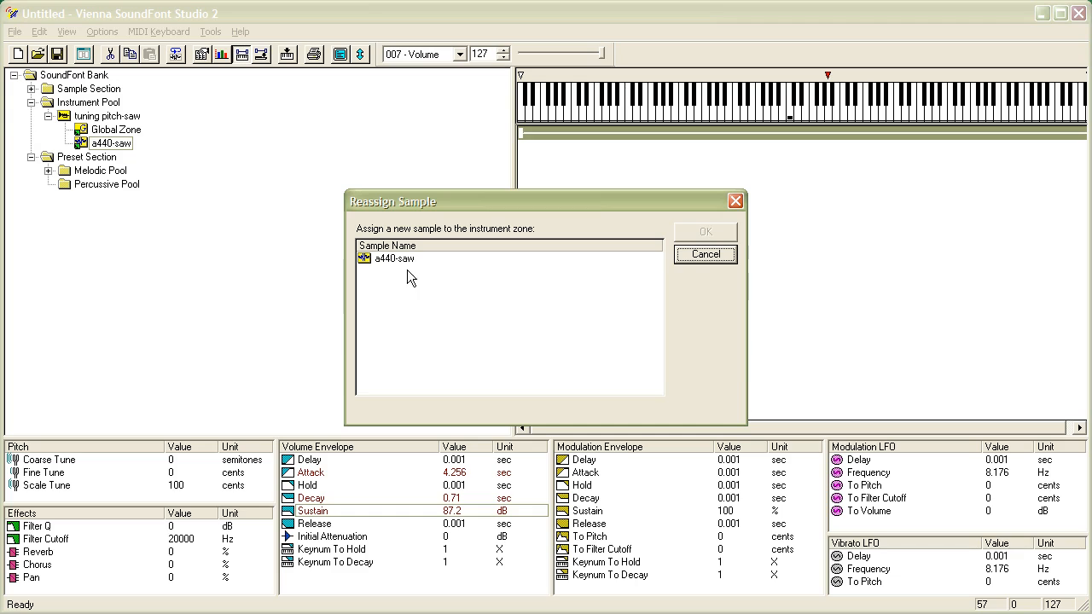
left_click(707, 256)
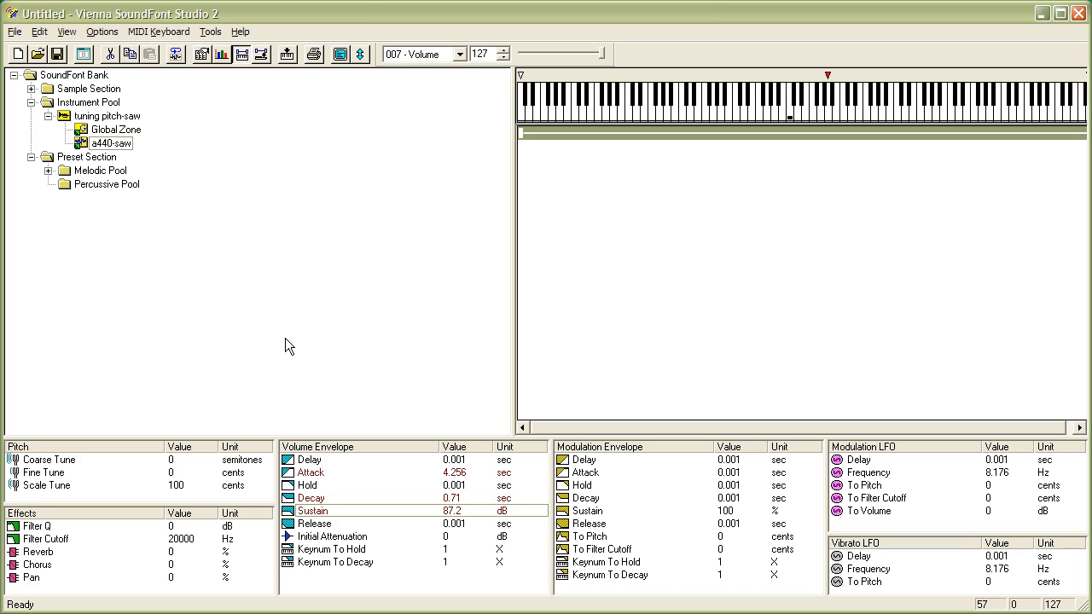
Open the a440-saw zone's sample properties to examine its local start and end points
left_click(106, 145)
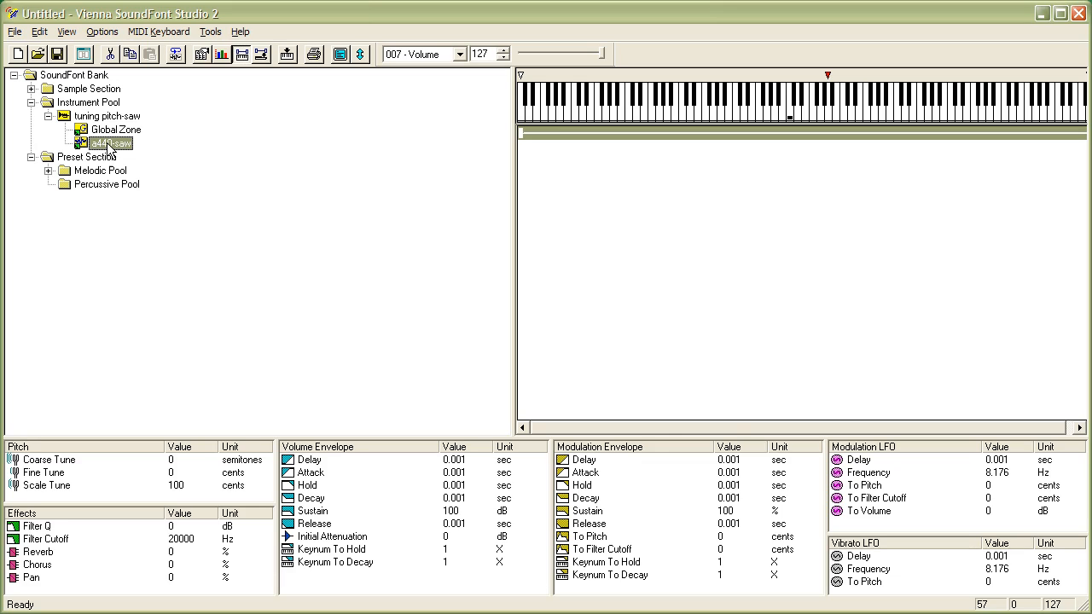
double_click(109, 145)
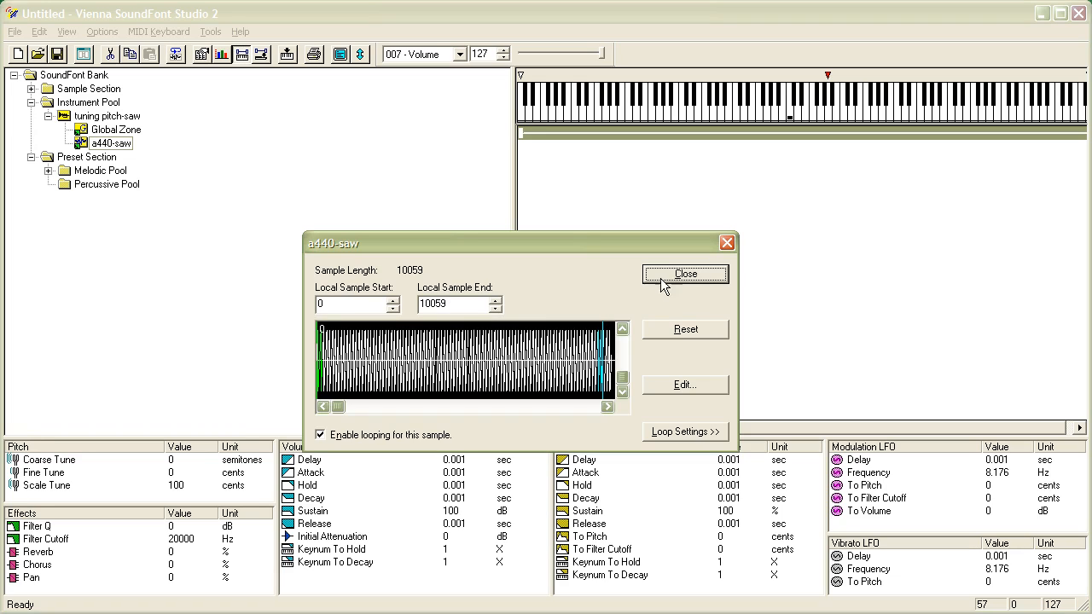
left_click(360, 304)
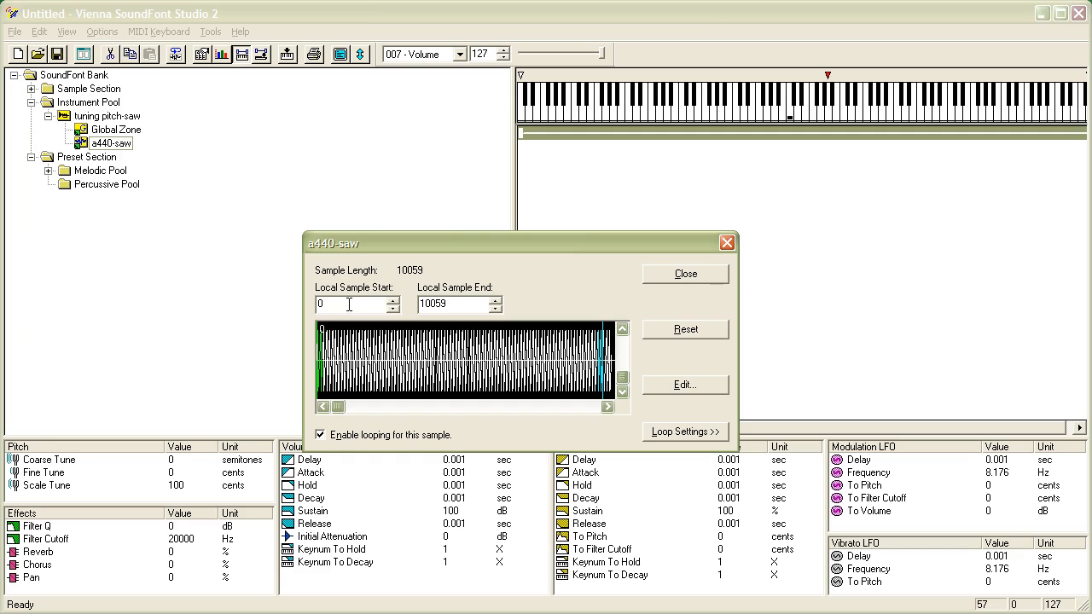
left_click(692, 274)
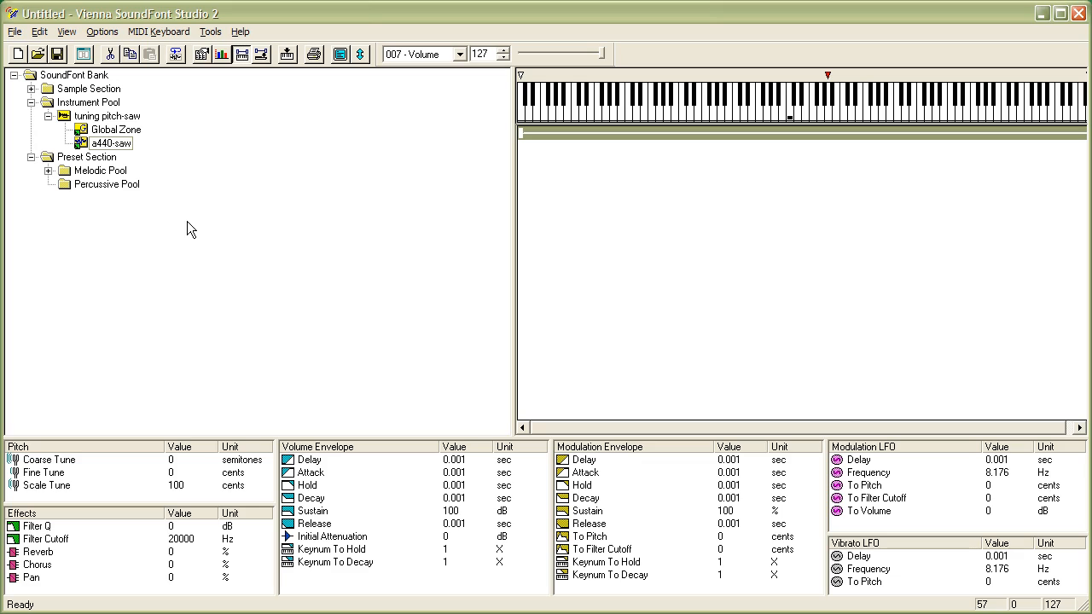
Collapse the instrument and rename it to "default modulators"
left_click(49, 116)
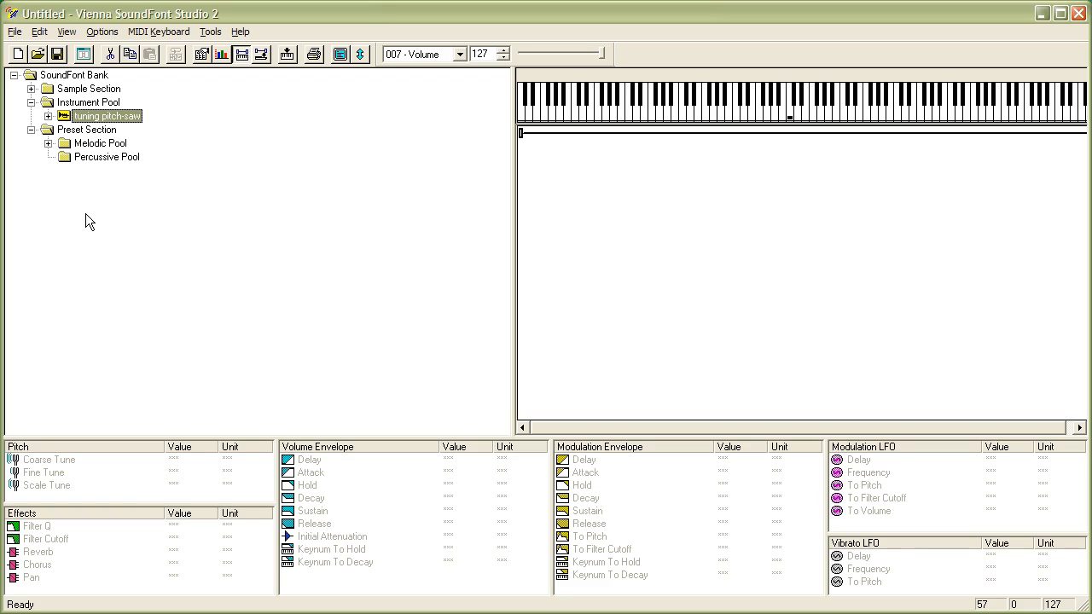
left_click(99, 121)
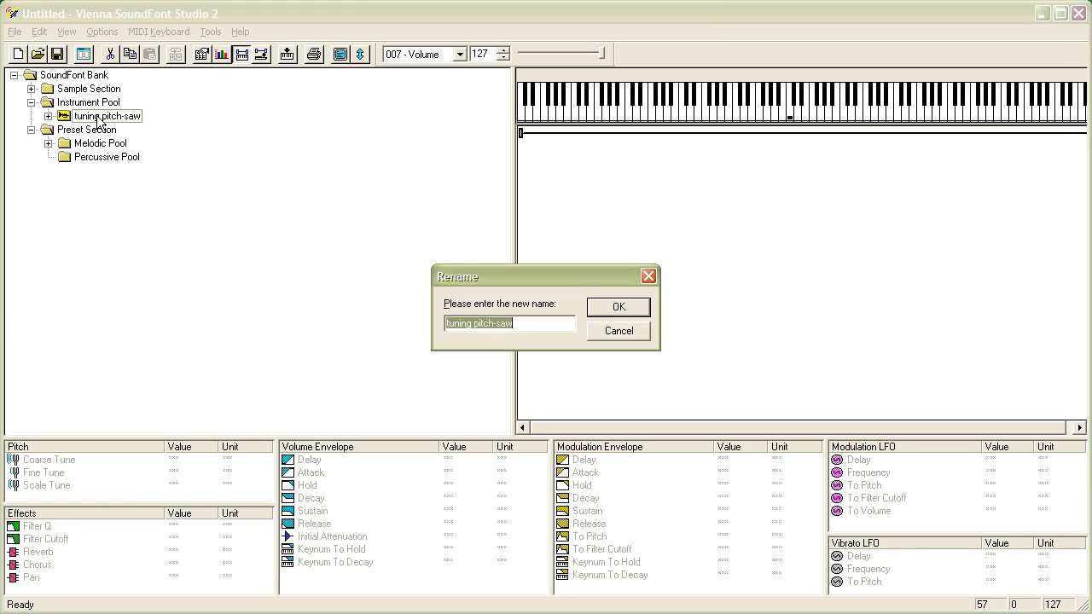
type("de")
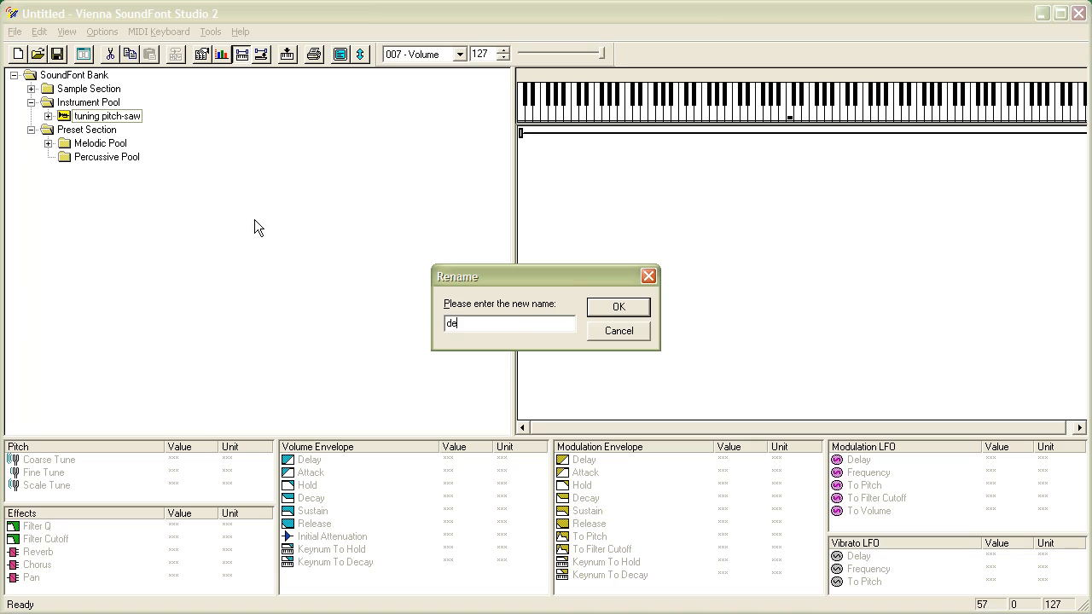
type("fau")
key("BackSpace")
type("ault modulator")
key("Return")
Copy and paste the instrument into the Instrument Pool, naming the duplicate "removed modulators"
right_click(143, 118)
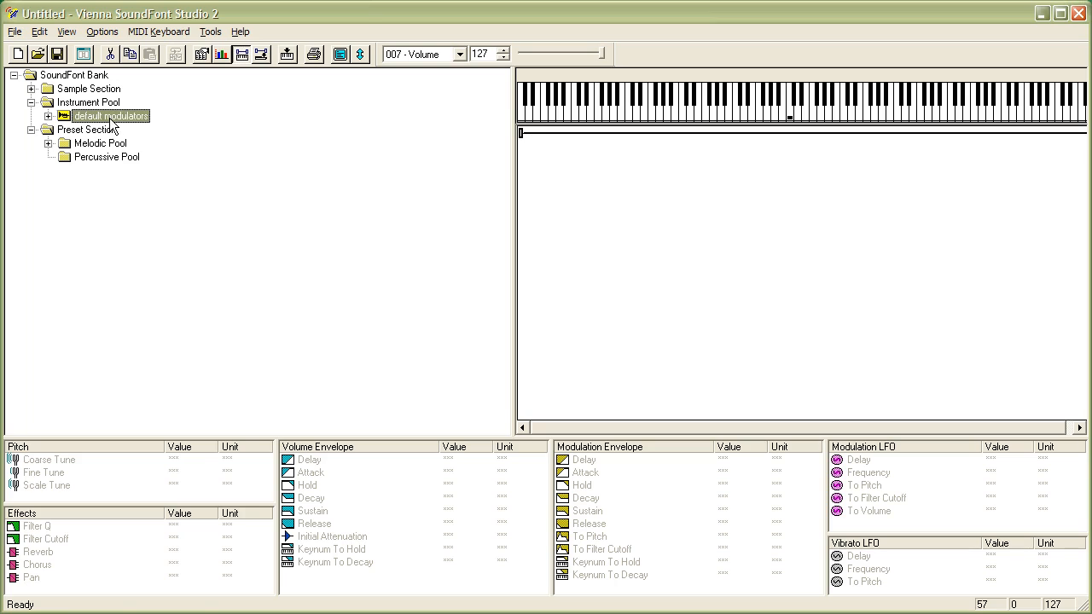
left_click(135, 178)
key("ctrl+v")
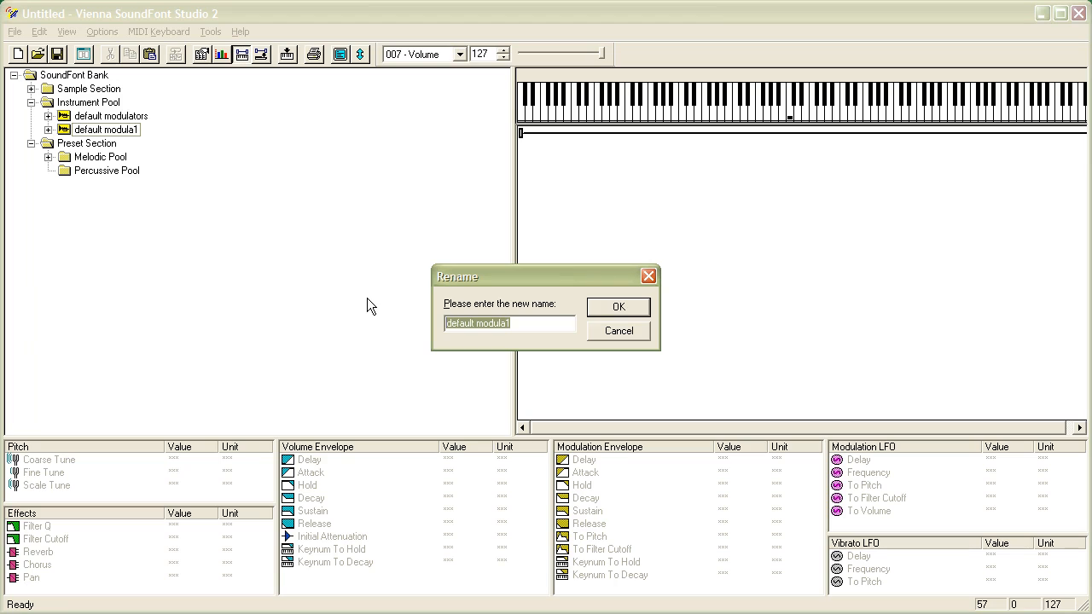
type("removed m")
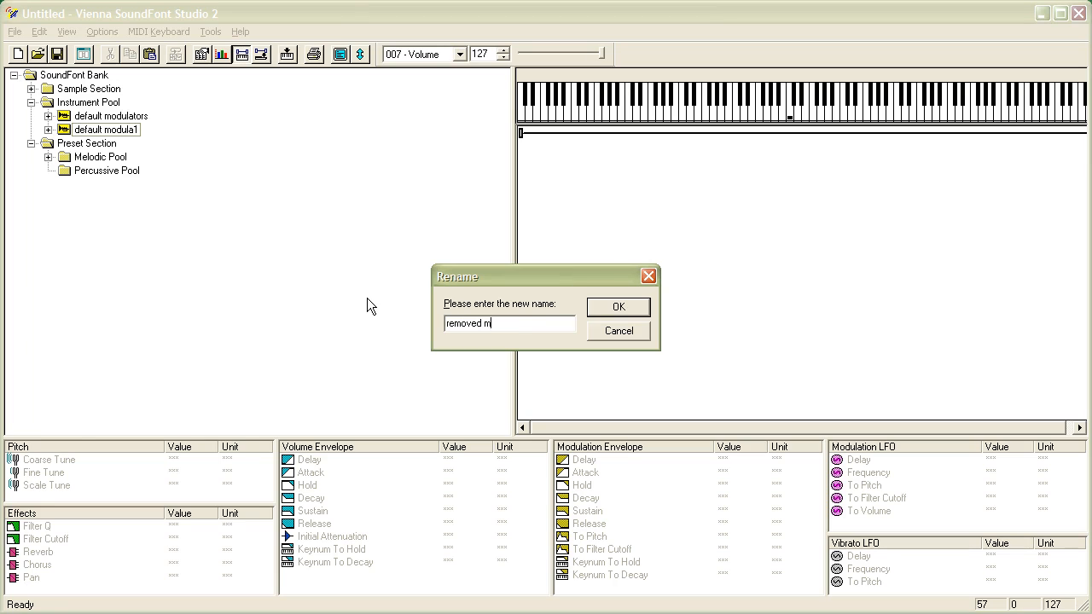
type("odulators")
key("Return")
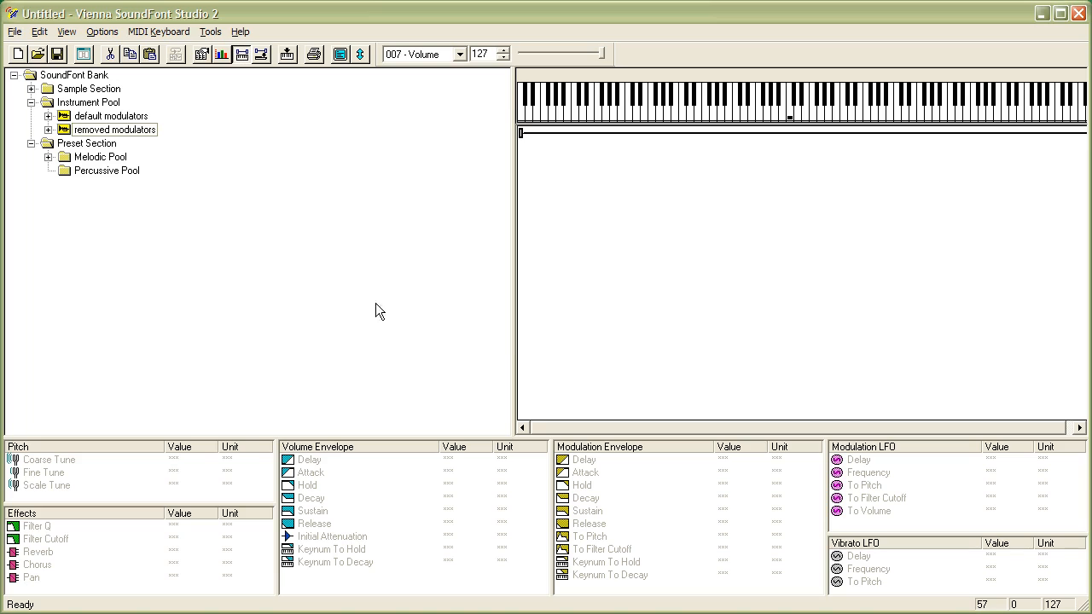
Paste another copy of the instrument into the Instrument Pool and name it "changed modulators"
right_click(93, 106)
left_click(128, 105)
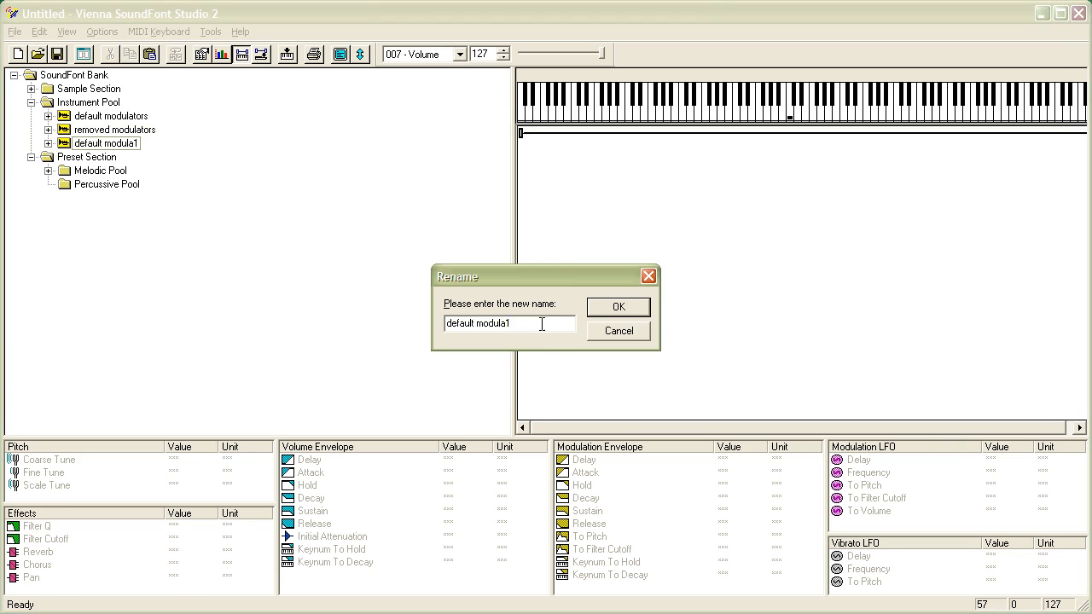
type("changed modulators")
left_click(617, 309)
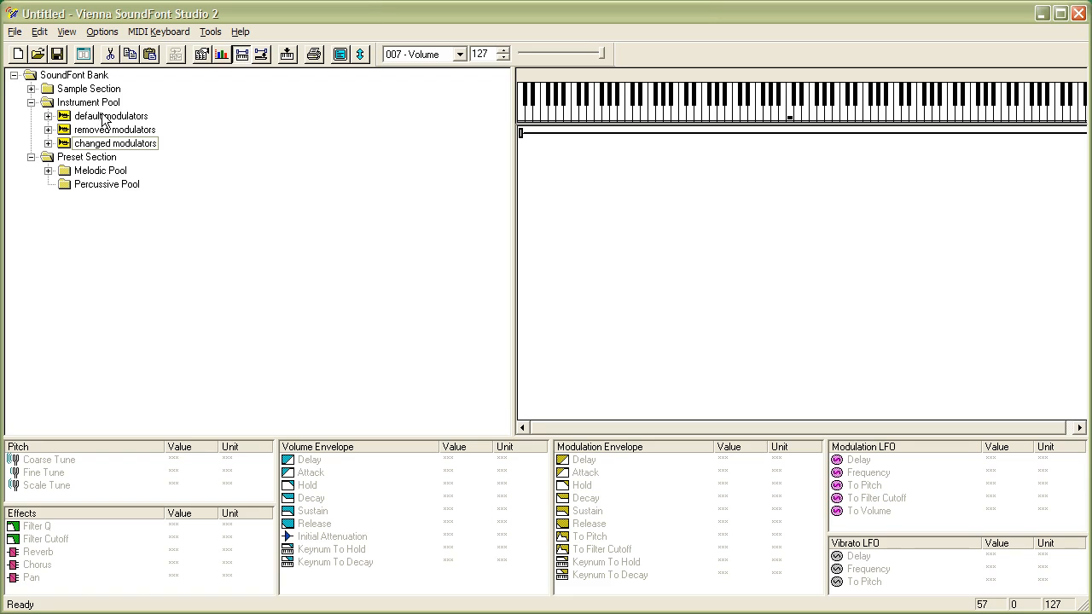
Open the modulator properties of the default modulators instrument's Global Zone and scroll through its modulator list
left_click(49, 117)
left_click(111, 129)
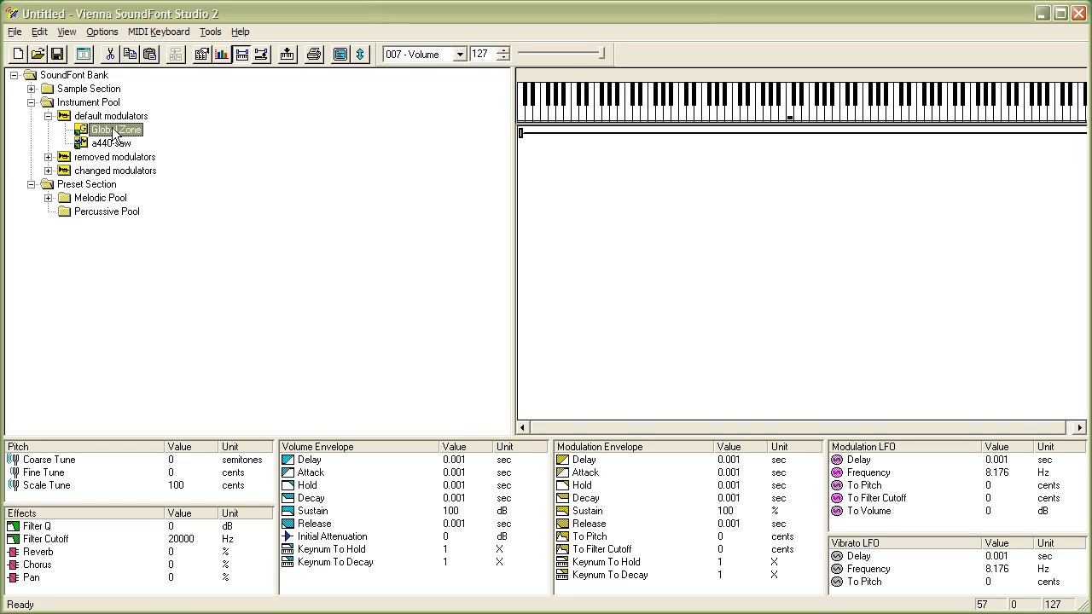
right_click(112, 129)
left_click(164, 245)
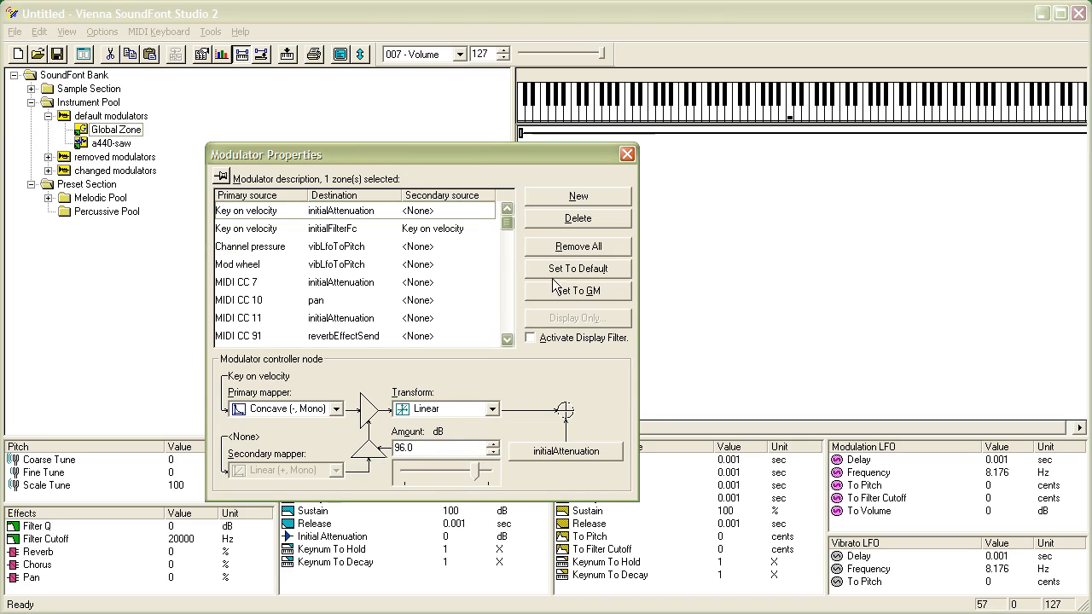
mouse_move(505, 222)
left_mouse_down()
mouse_move(508, 299)
mouse_move(504, 213)
left_mouse_up()
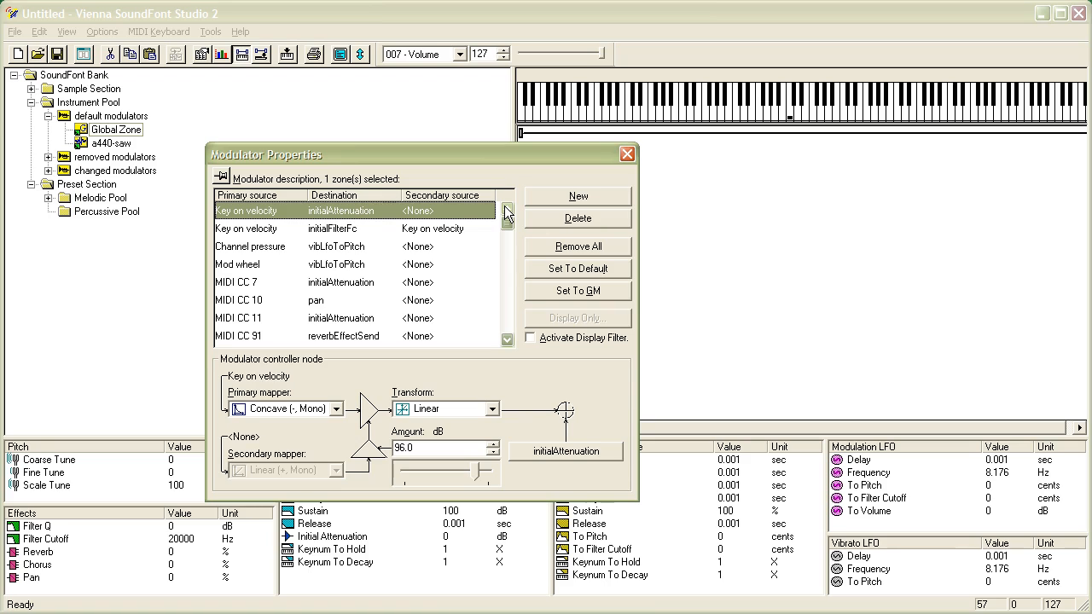
mouse_move(507, 213)
left_mouse_down()
mouse_move(507, 337)
mouse_move(510, 217)
left_mouse_up()
left_click_drag(468, 156, 456, 69)
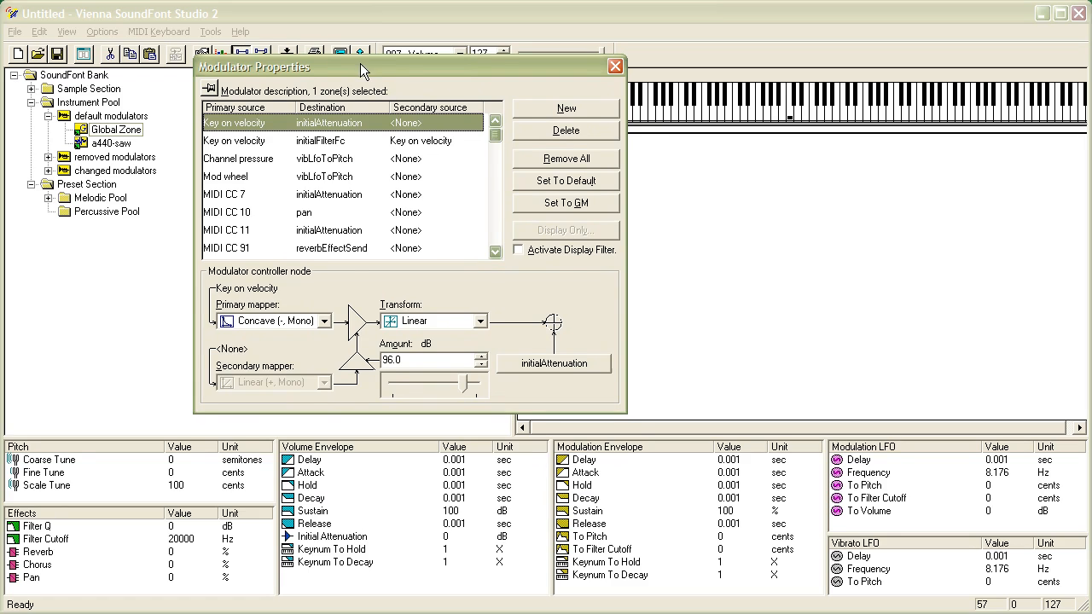
left_click_drag(360, 63, 371, 98)
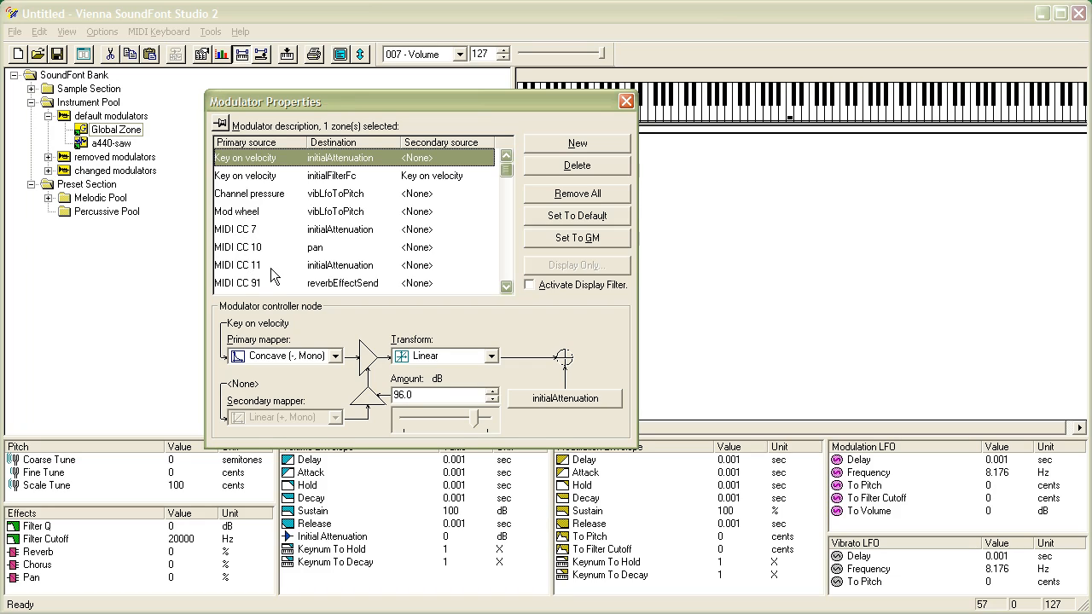
left_click_drag(505, 173, 505, 277)
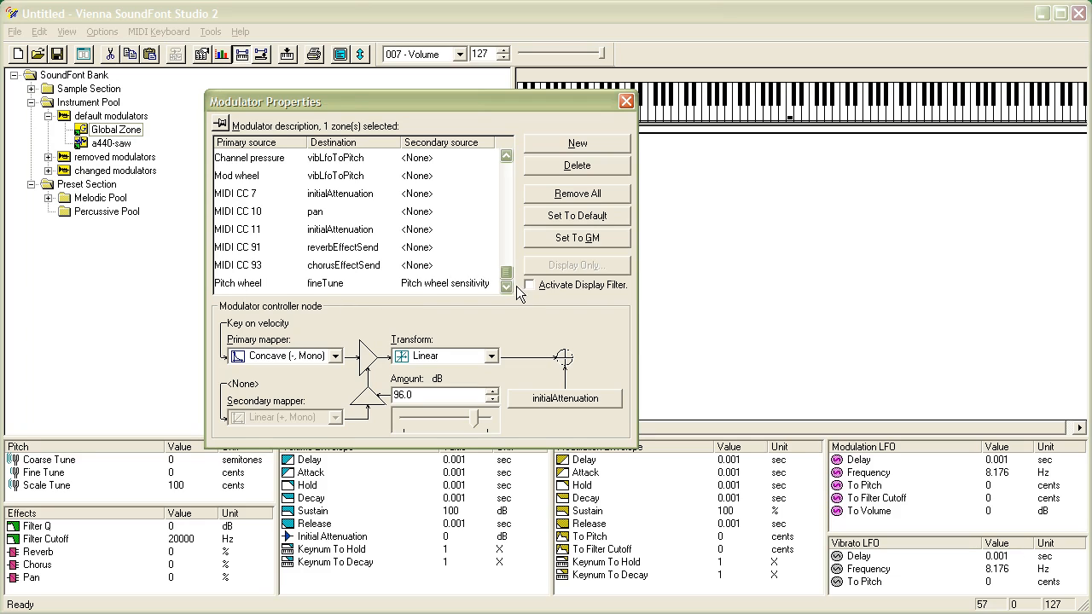
left_click_drag(509, 279, 509, 166)
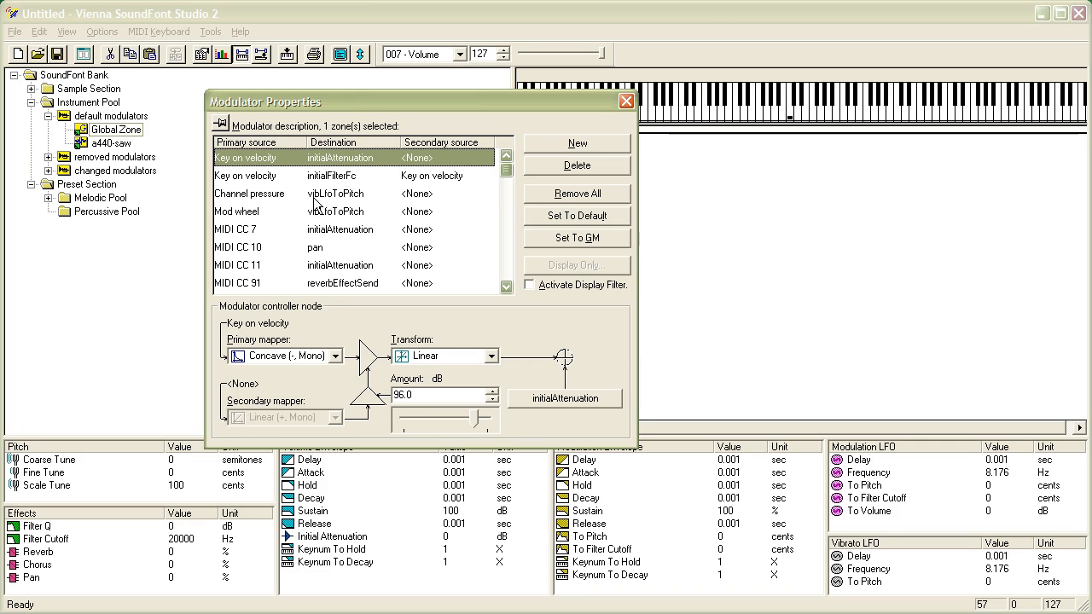
Remove all modulators from the default modulators Global Zone, restore the default set, and close the dialog
left_click(585, 200)
left_click(452, 364)
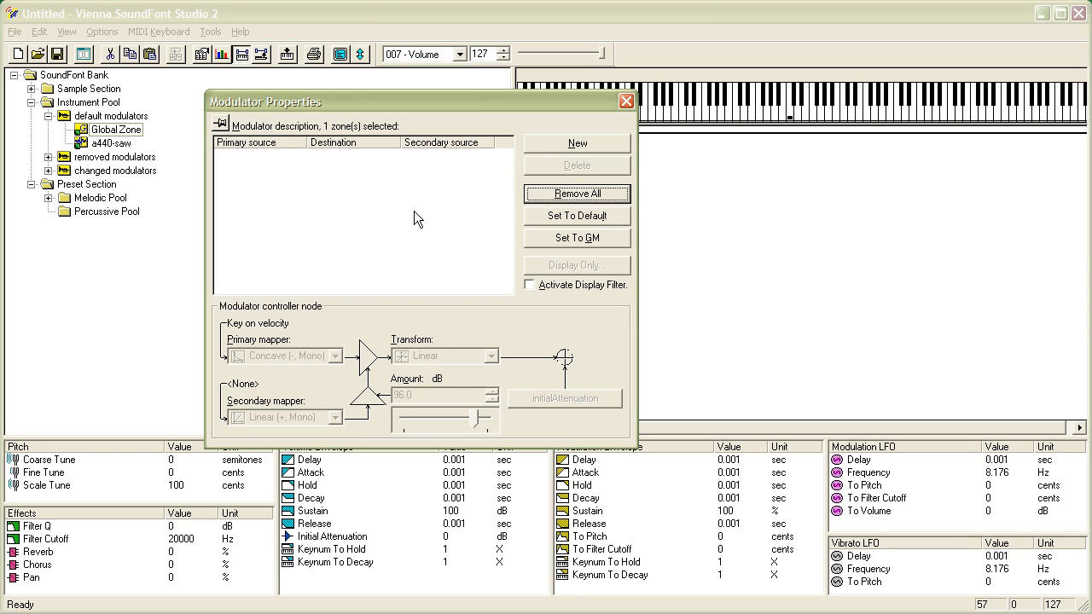
left_click(586, 218)
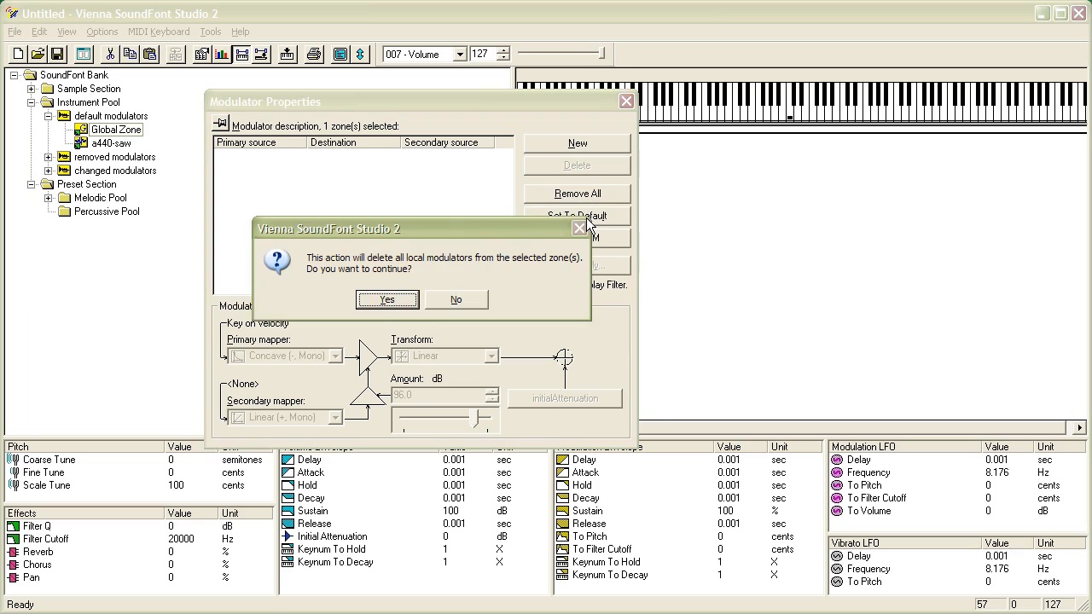
left_click(386, 300)
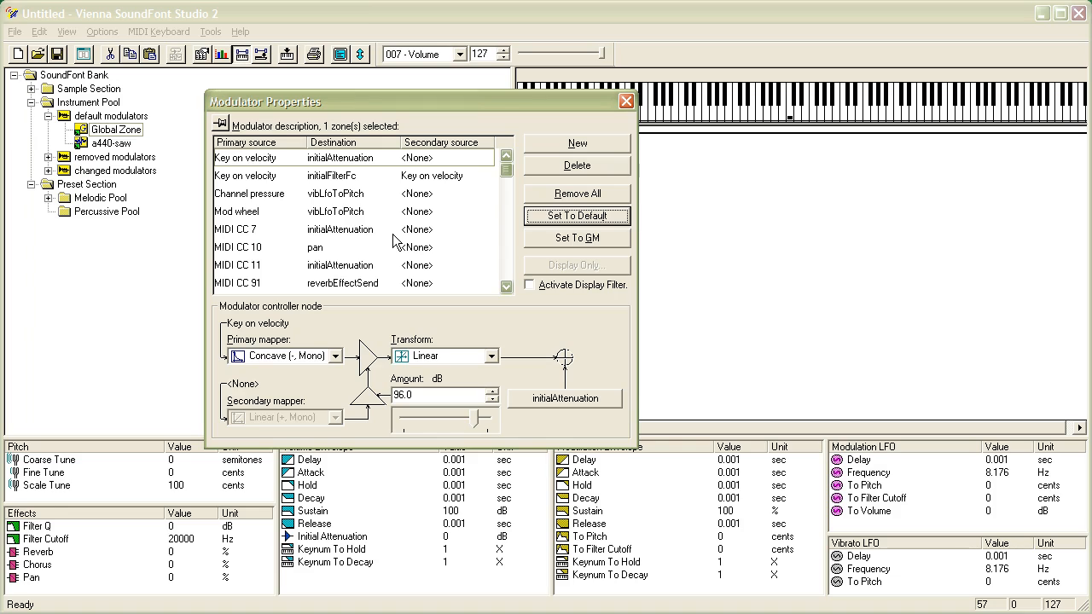
left_click(625, 102)
Open the removed modulators Global Zone's modulator properties and delete the Key on velocity to initialAttenuation modulator
left_click(51, 120)
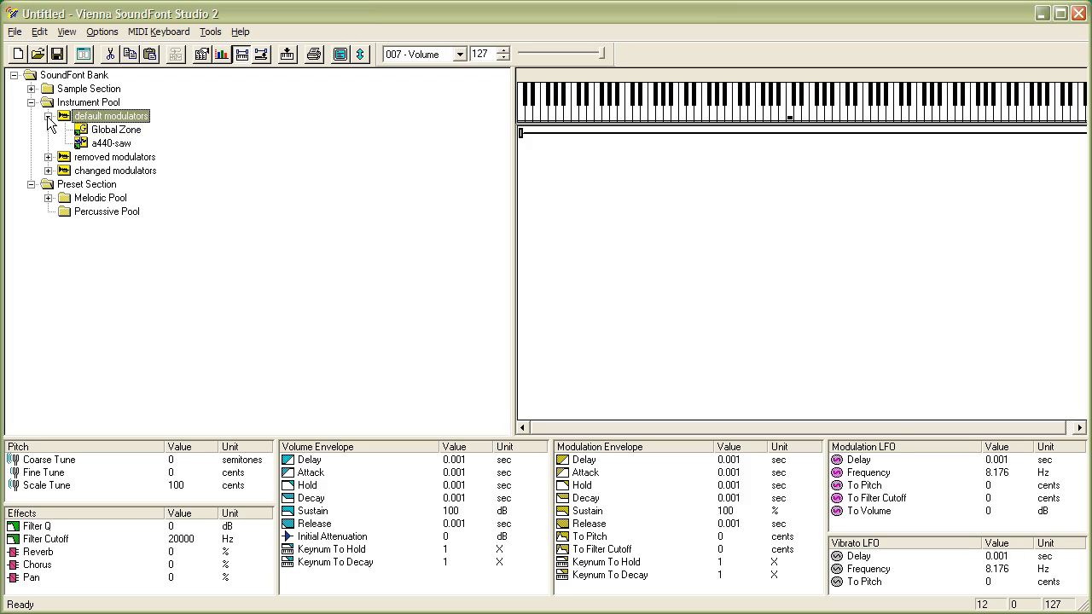
left_click(48, 117)
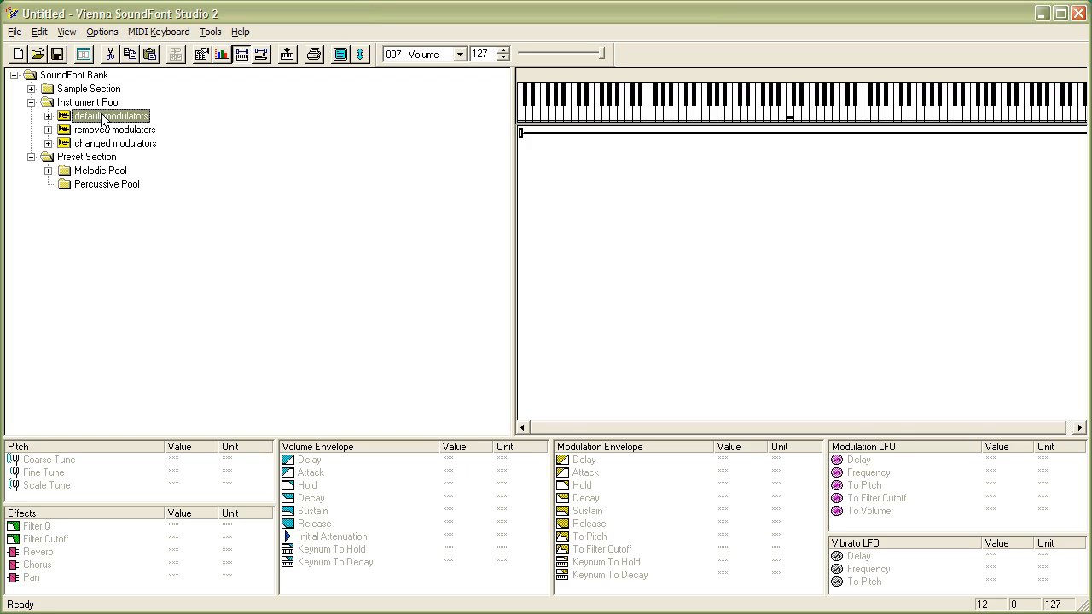
left_click(47, 130)
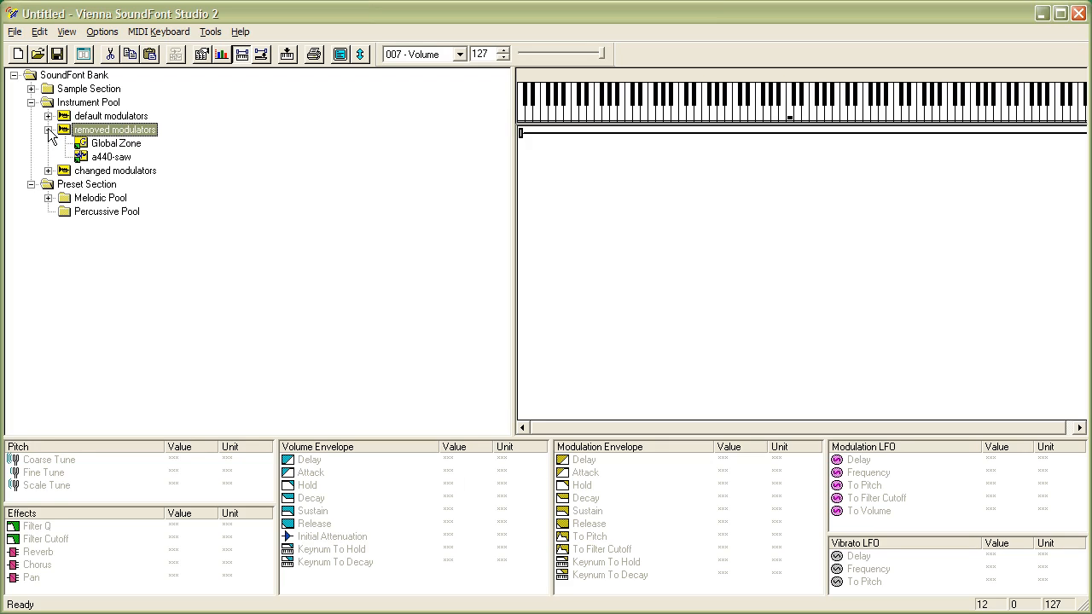
left_click(117, 145)
right_click(117, 145)
left_click(179, 257)
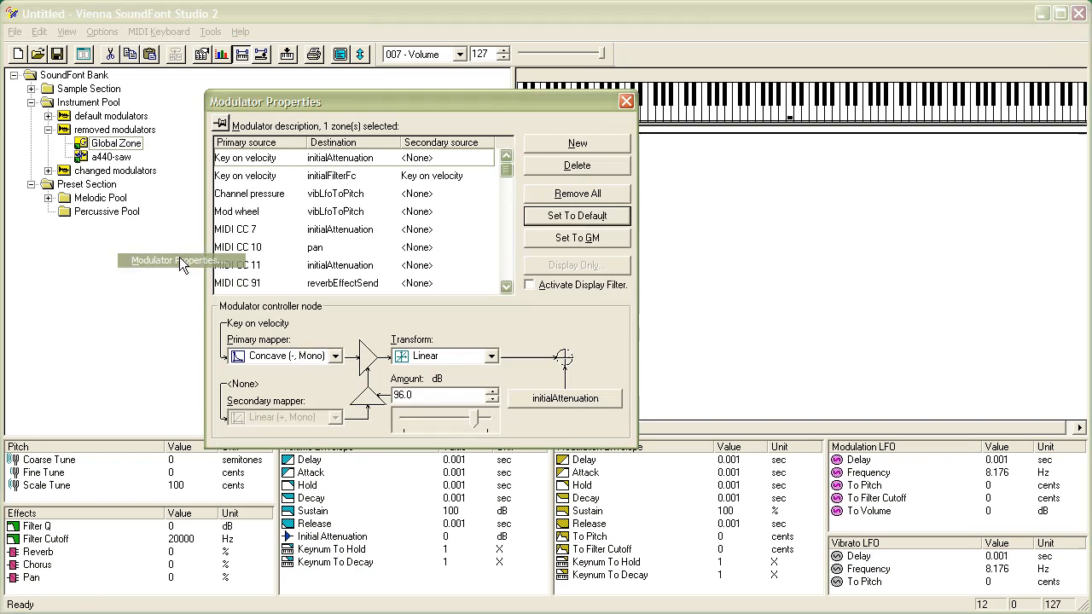
left_click(261, 161)
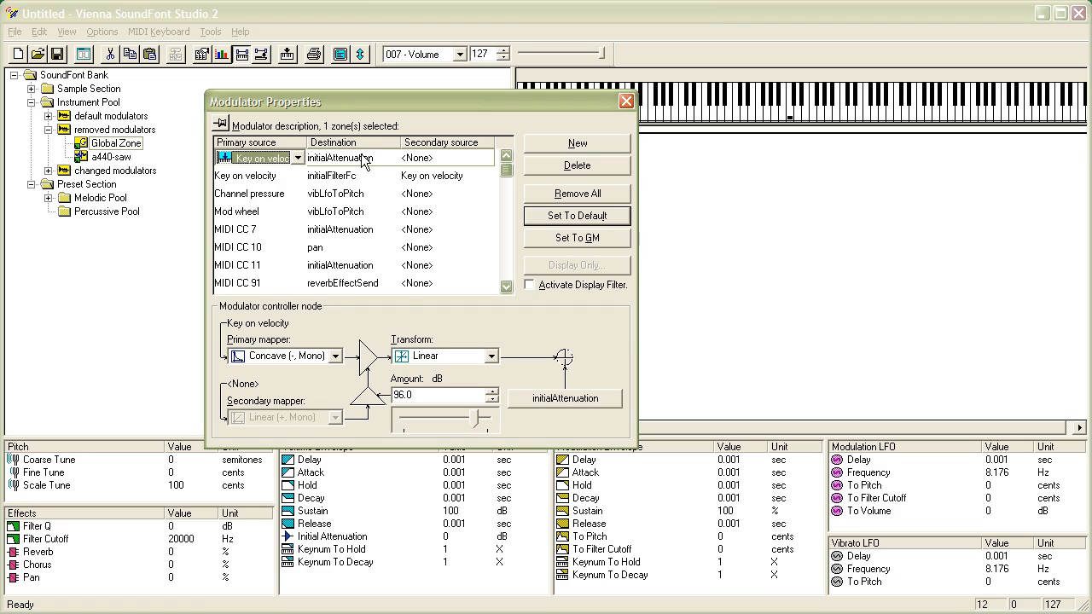
left_click(576, 165)
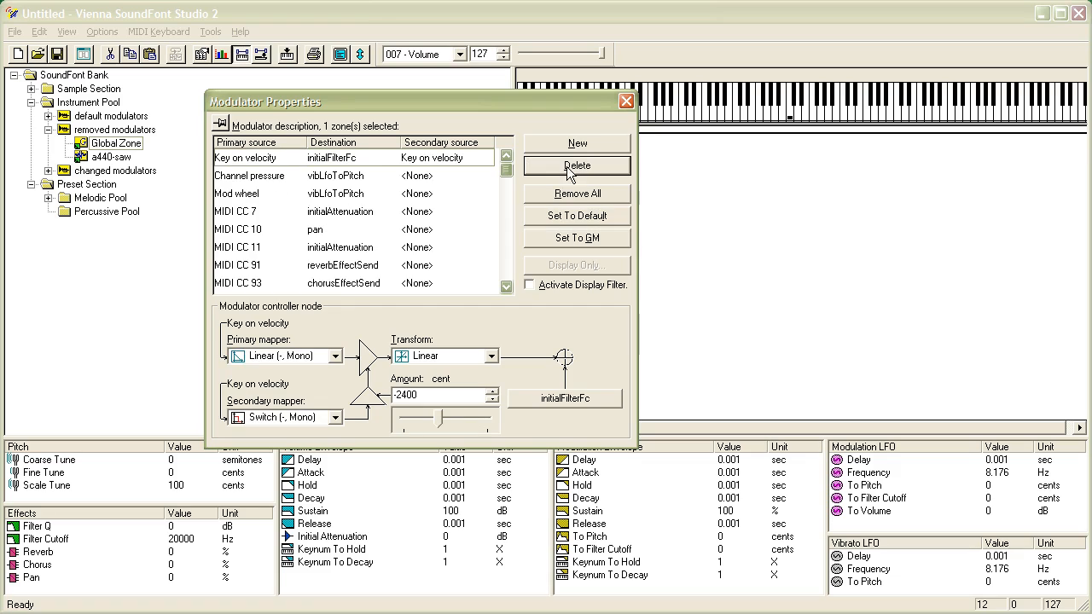
Delete the Key on velocity to initialFilterFc modulator and close the modulator properties
left_click(276, 160)
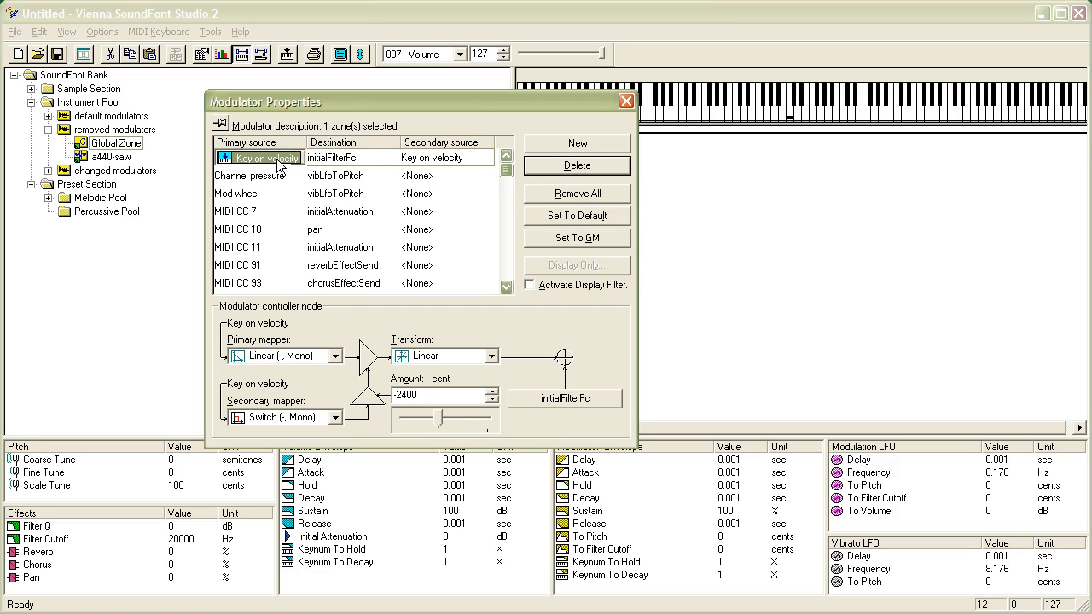
left_click(575, 166)
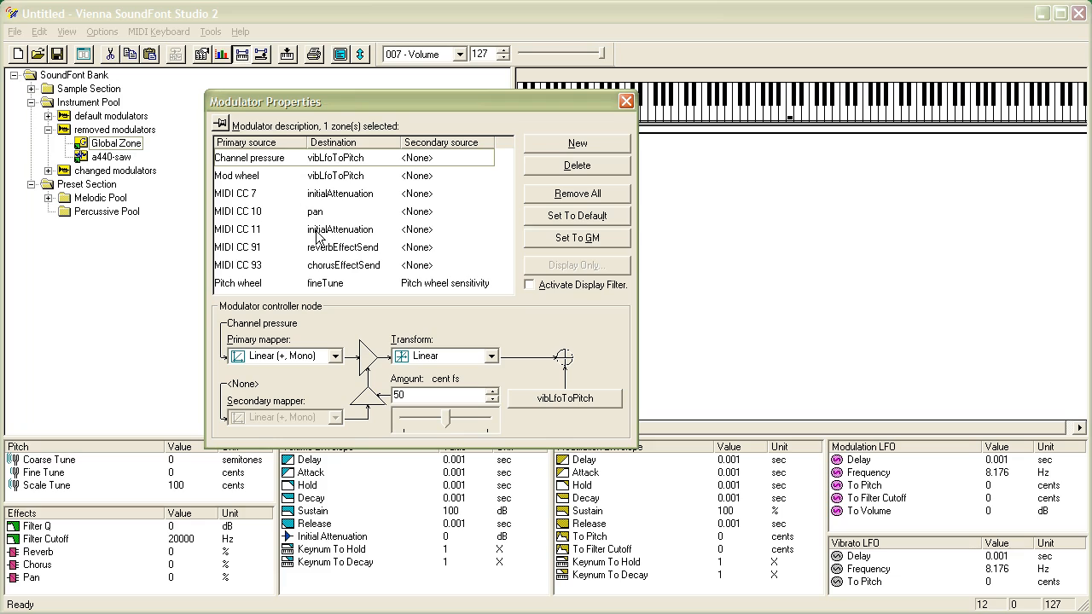
left_click(626, 103)
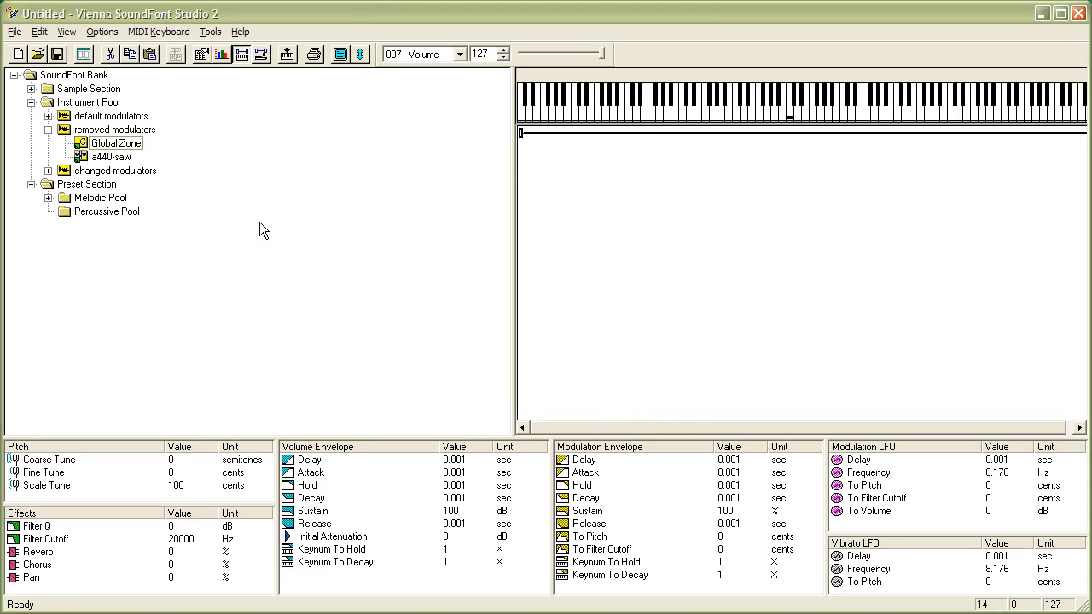
In the changed modulators Global Zone, set the Key on velocity to initialAttenuation modulator amount to 70 dB
left_click(49, 130)
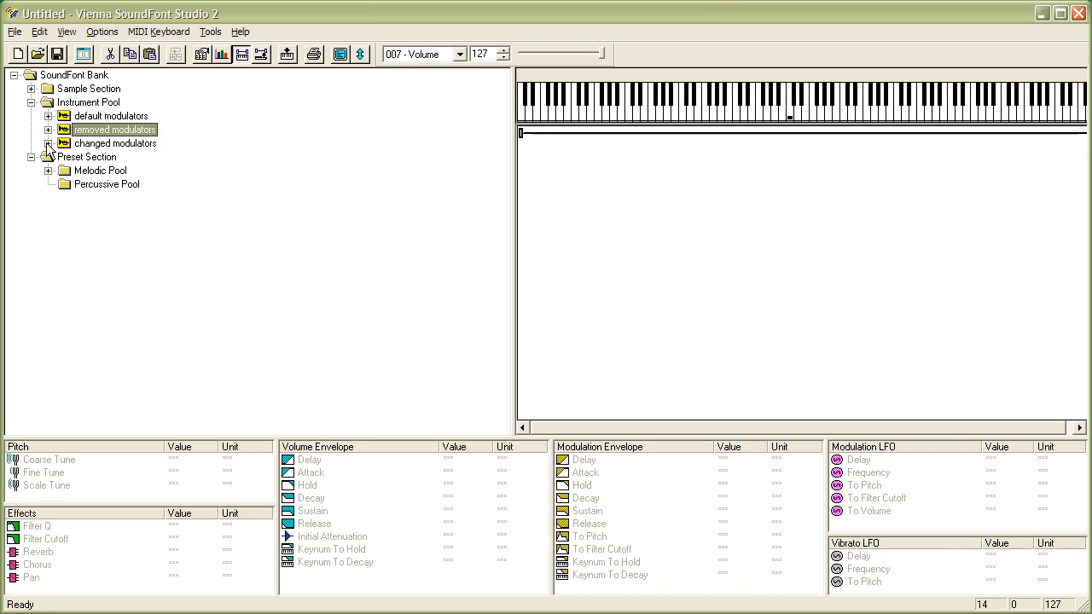
left_click(48, 143)
left_click(118, 161)
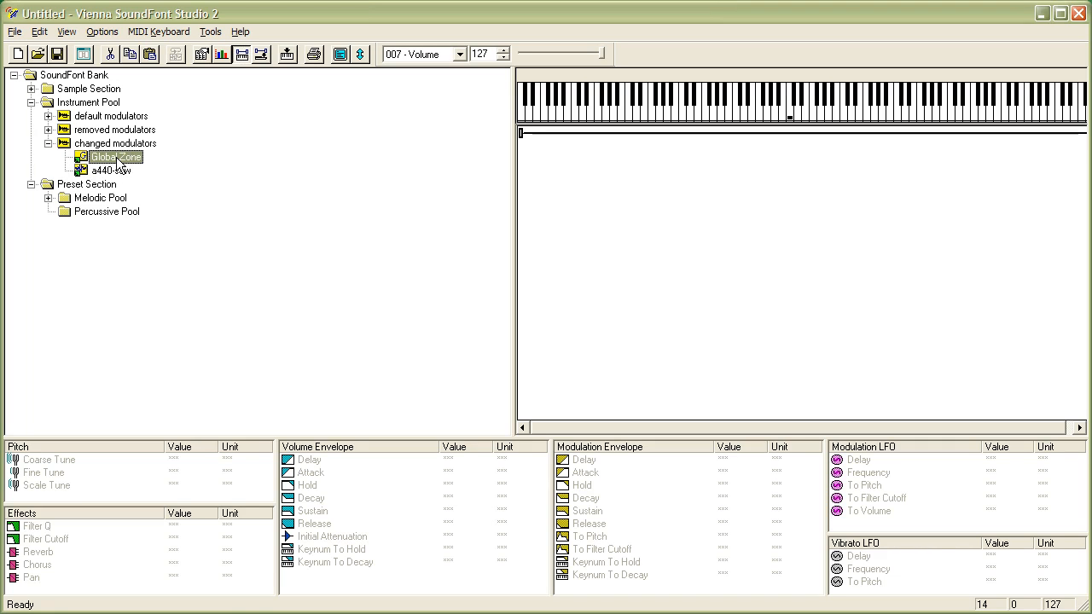
right_click(118, 160)
left_click(214, 275)
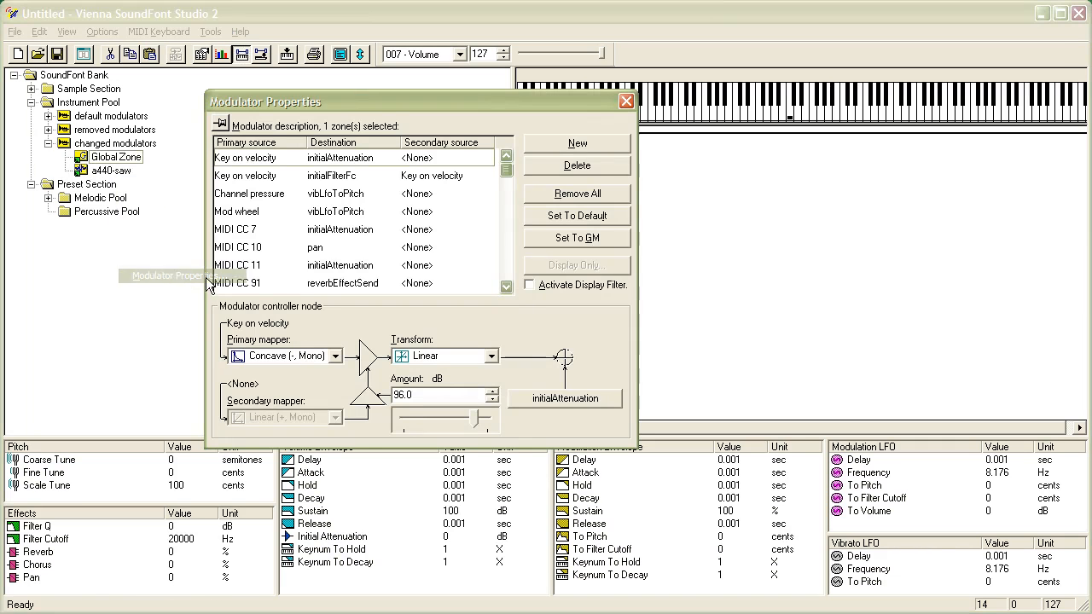
left_click(247, 162)
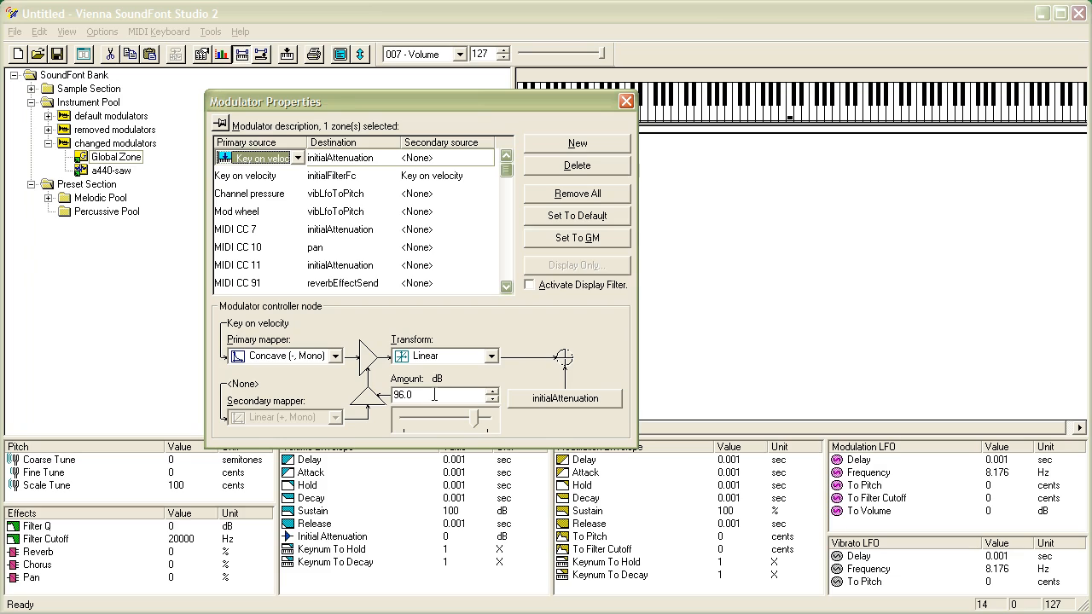
left_click_drag(434, 395, 357, 384)
type("70")
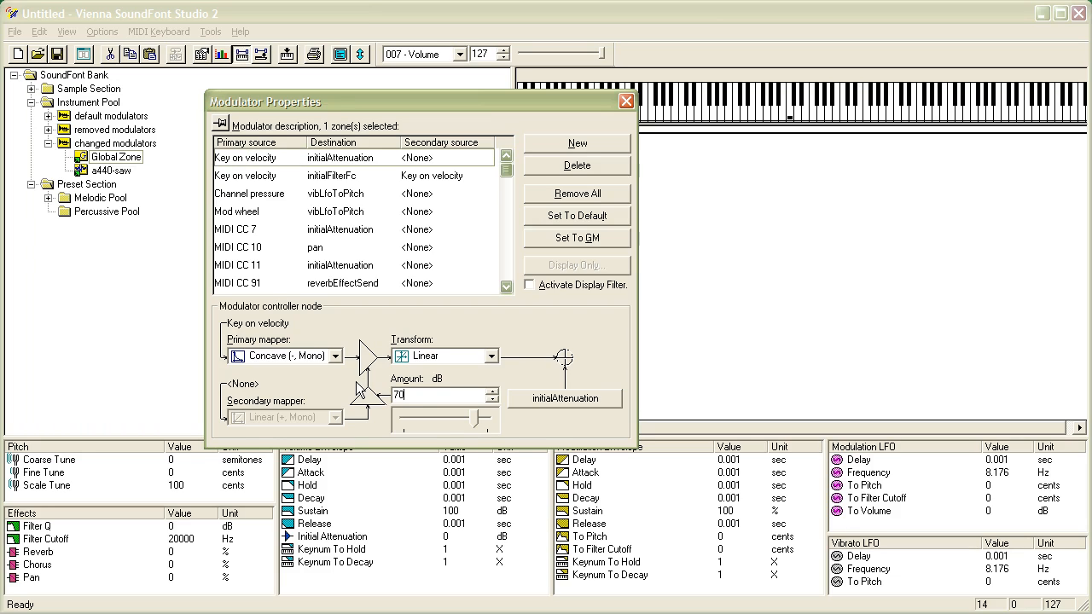
key("Return")
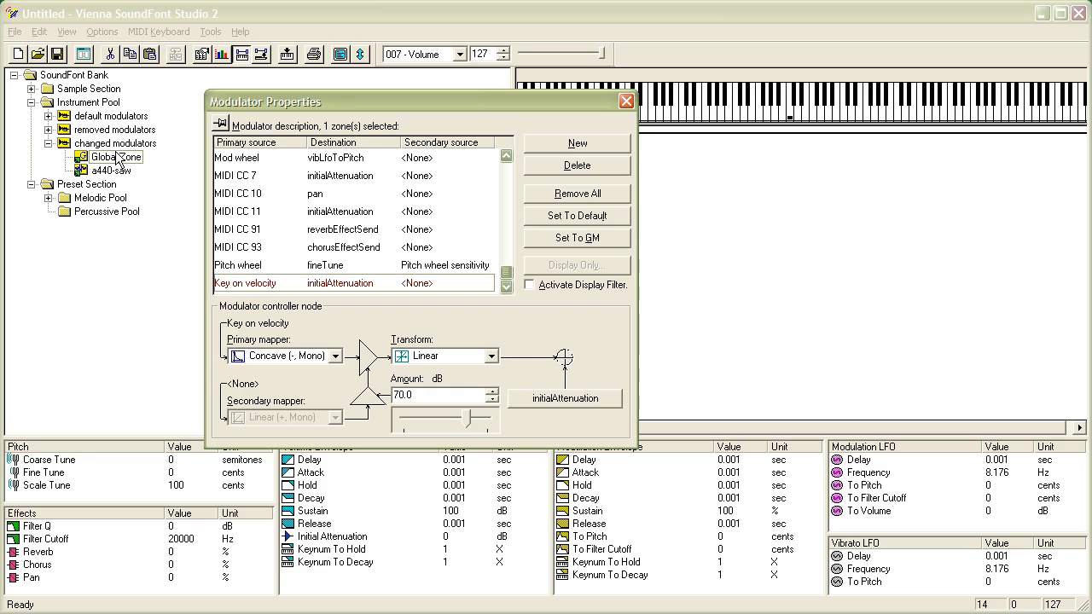
scroll(518, 269, "up", 1)
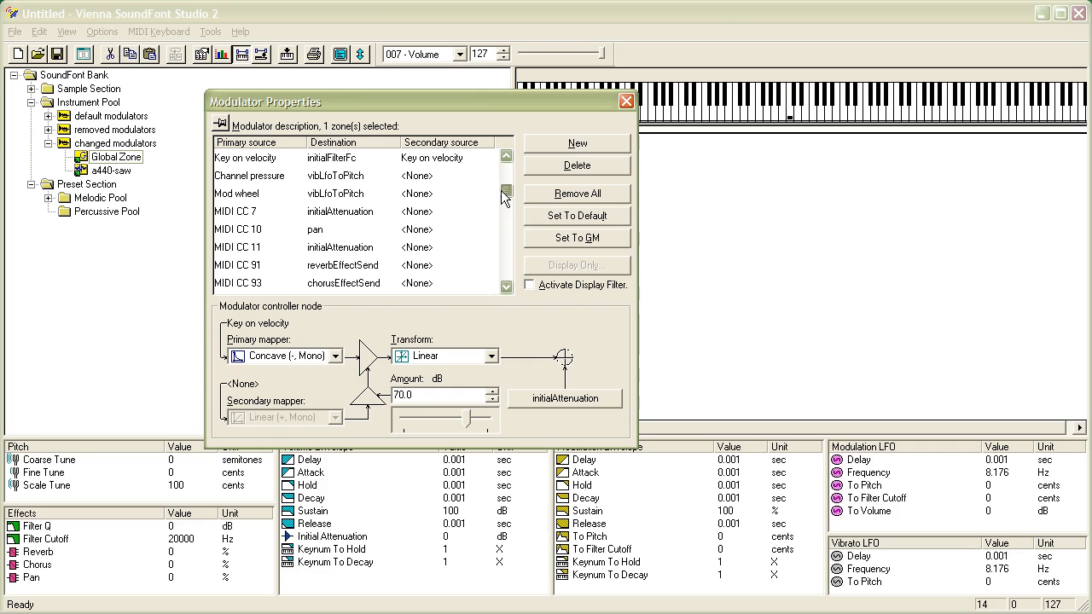
In the changed modulators Global Zone, set the Key on velocity to initialFilterFc modulator's secondary source to <None>
left_click(238, 162)
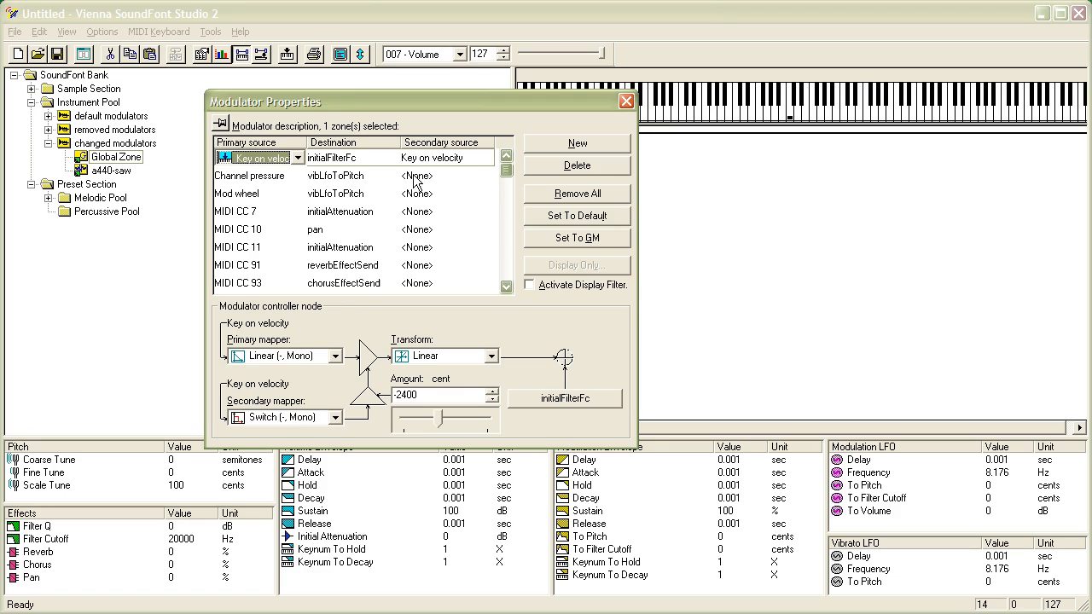
left_click(473, 156)
left_click(473, 158)
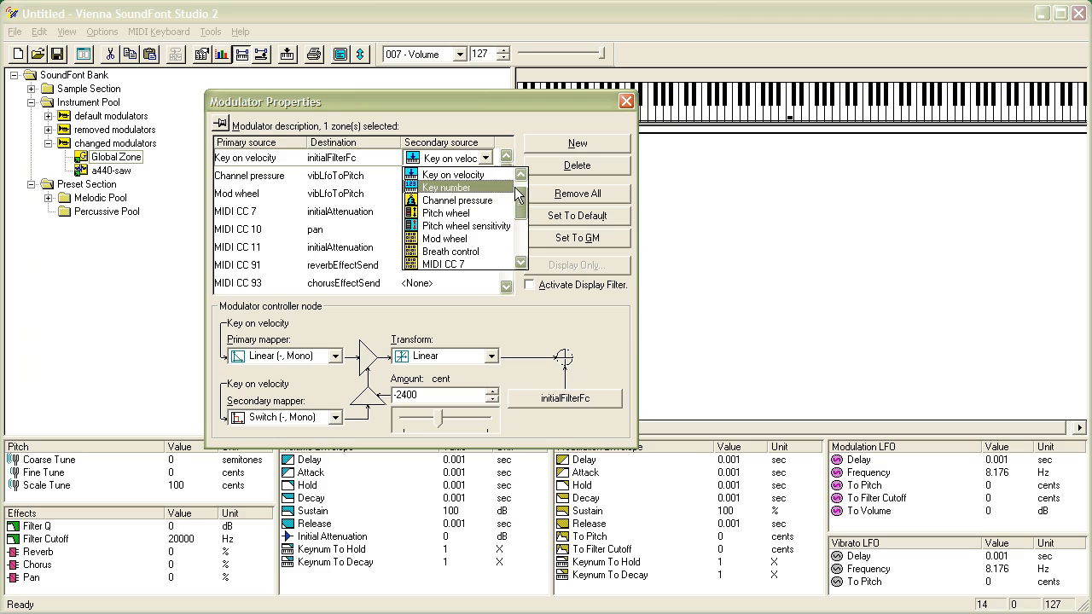
scroll(514, 187, "up", 2)
left_click(468, 173)
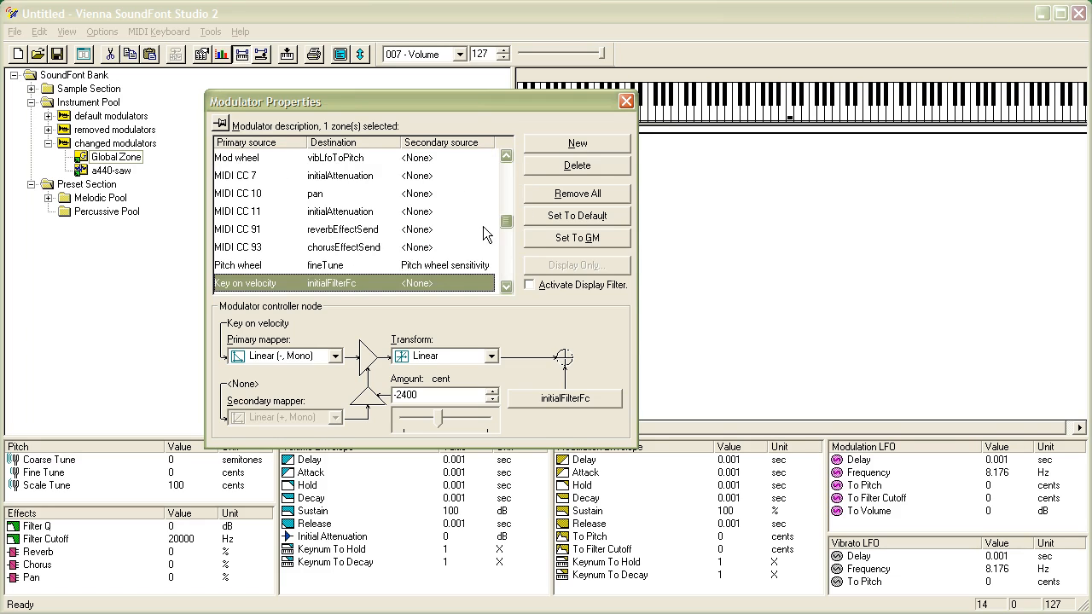
left_click_drag(505, 221, 505, 273)
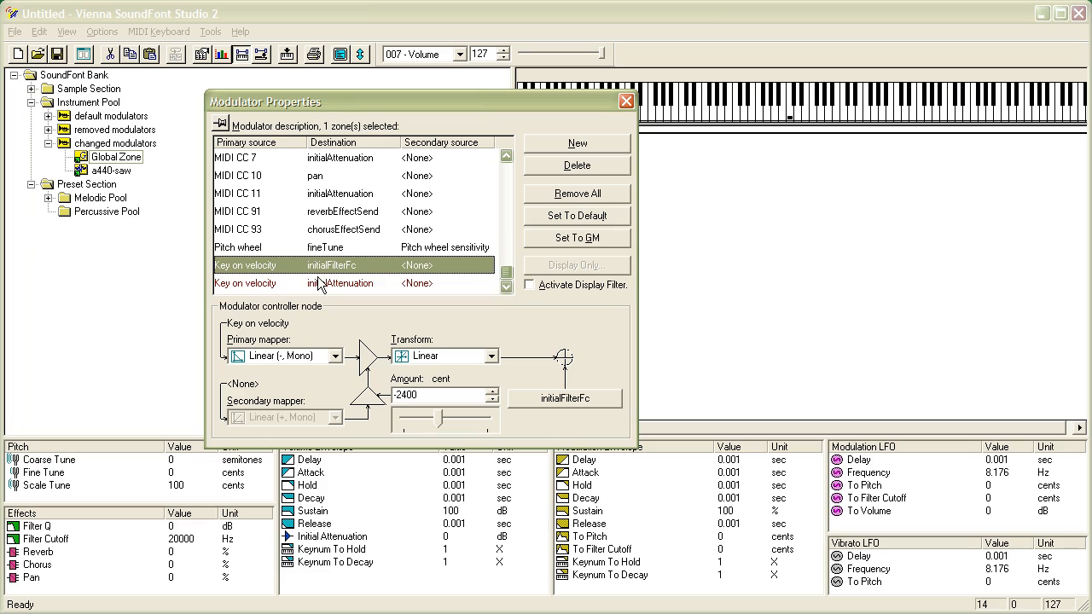
Set that Key on velocity to initialFilterFc modulator's amount to -4800 cents and close the modulator properties
left_click(443, 398)
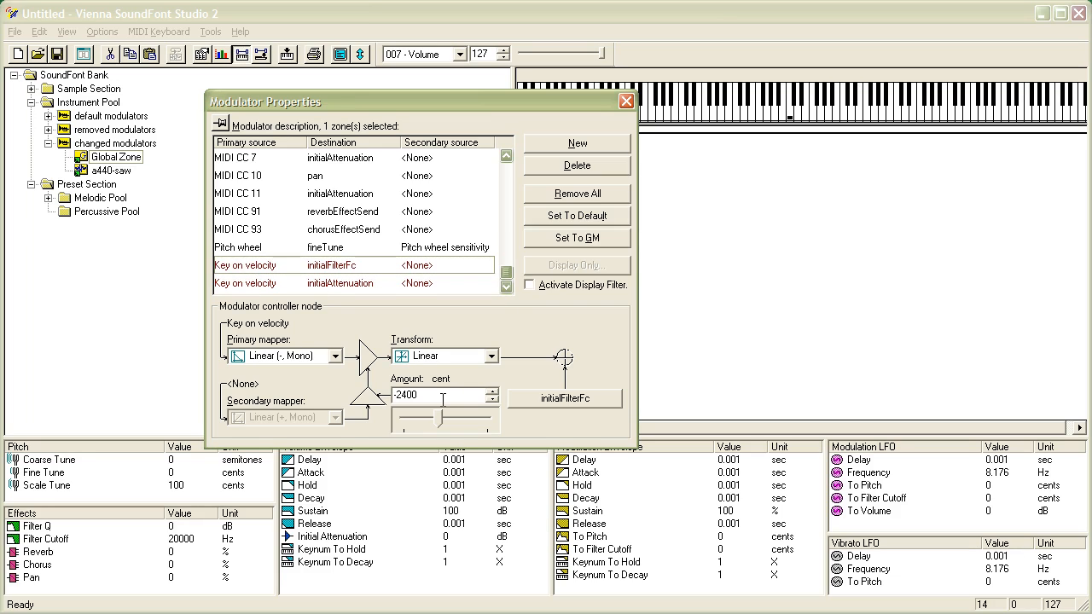
left_click_drag(443, 398, 394, 399)
type("4800")
key("Tab")
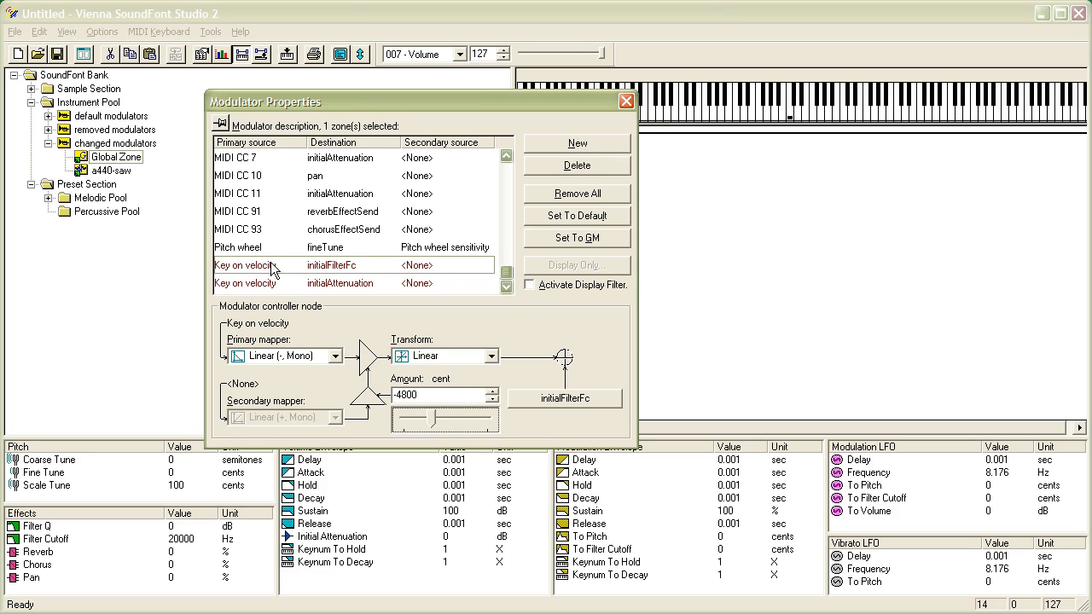
left_click(507, 273)
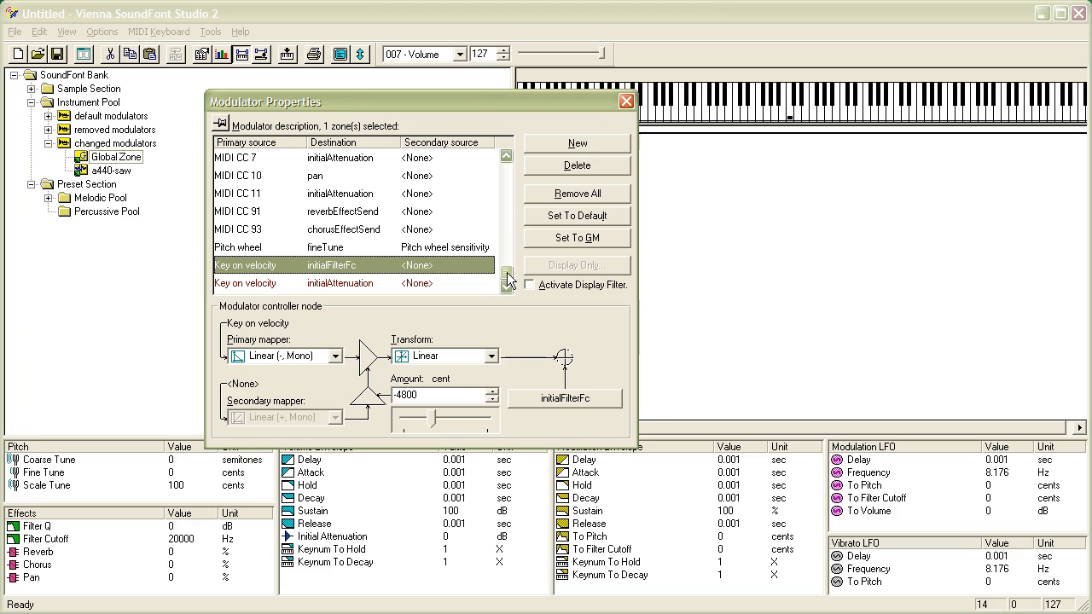
left_click(622, 97)
Open the a440-saw zone's modulator properties in the changed modulators instrument to review its modulators, then close them
left_click(105, 171)
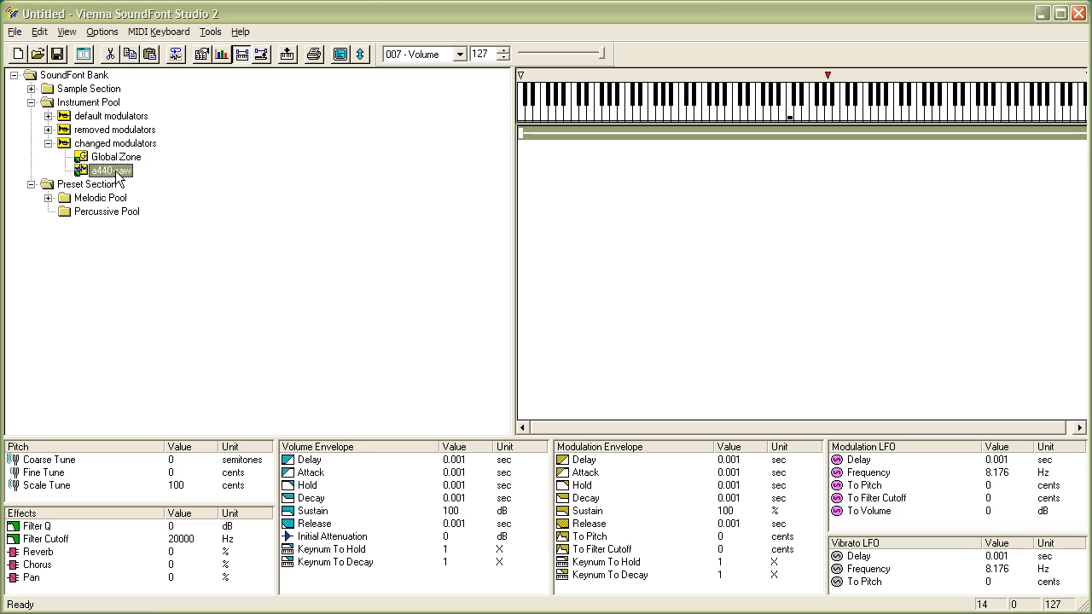
right_click(114, 171)
left_click(183, 290)
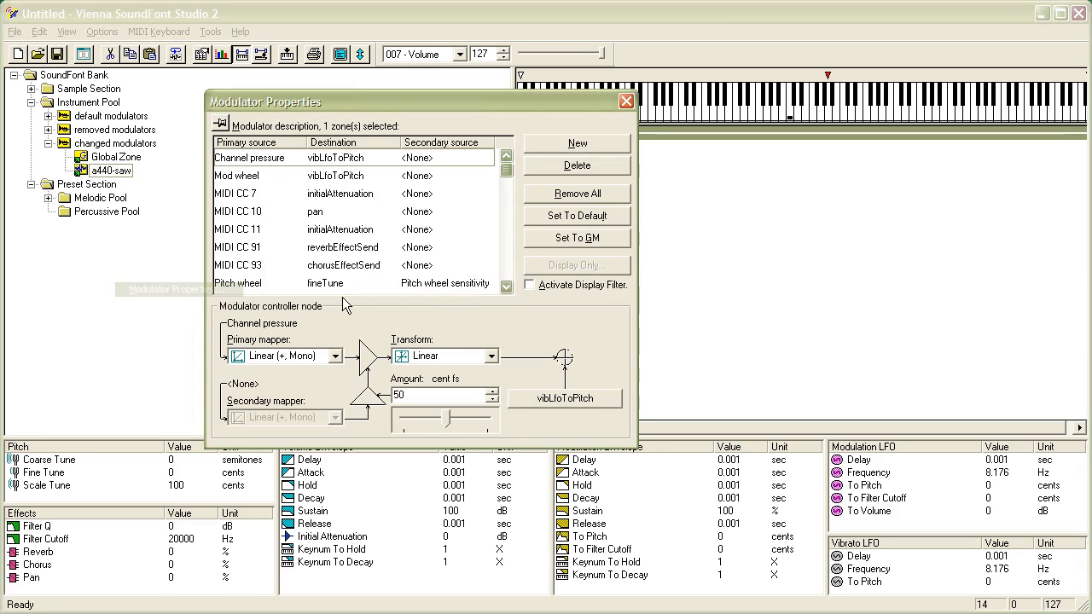
scroll(495, 284, "down", 2)
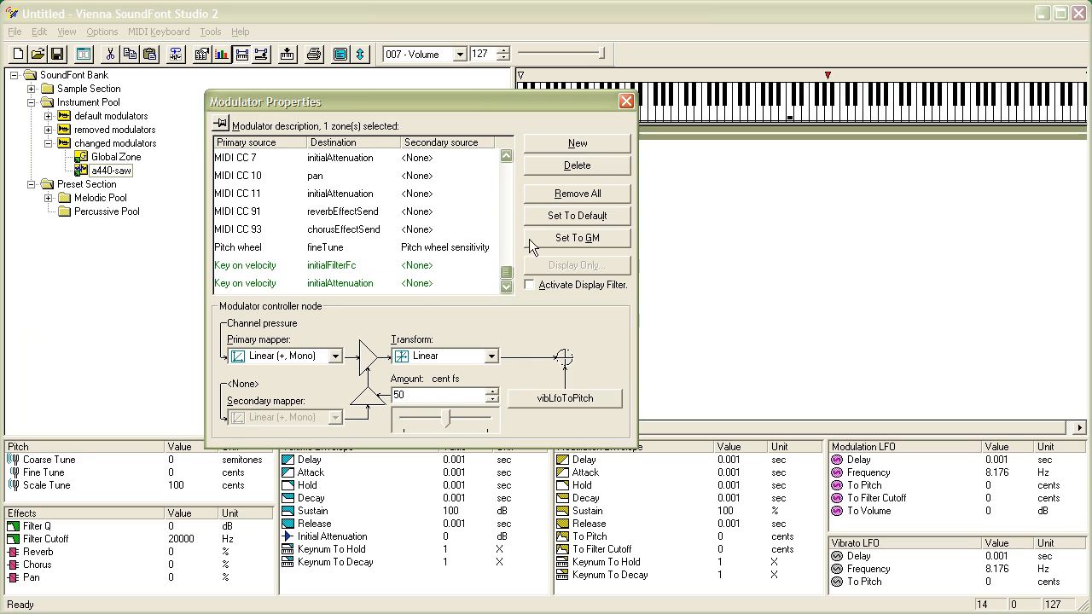
left_click(625, 101)
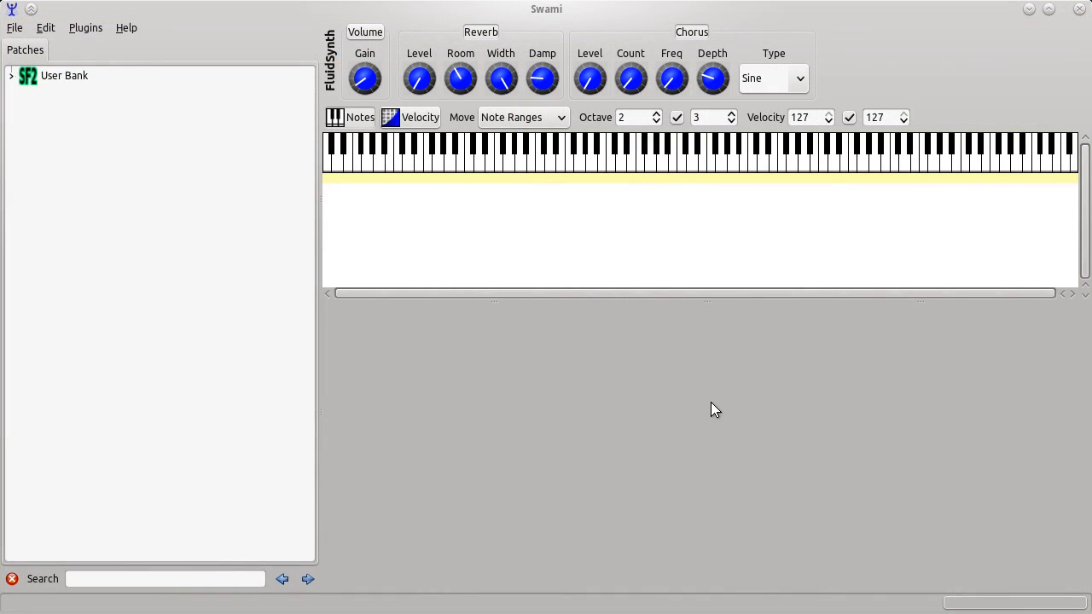
Switch to Swami, expand the bank's Instruments, and open the default modulators instrument's envelope settings
left_click(11, 75)
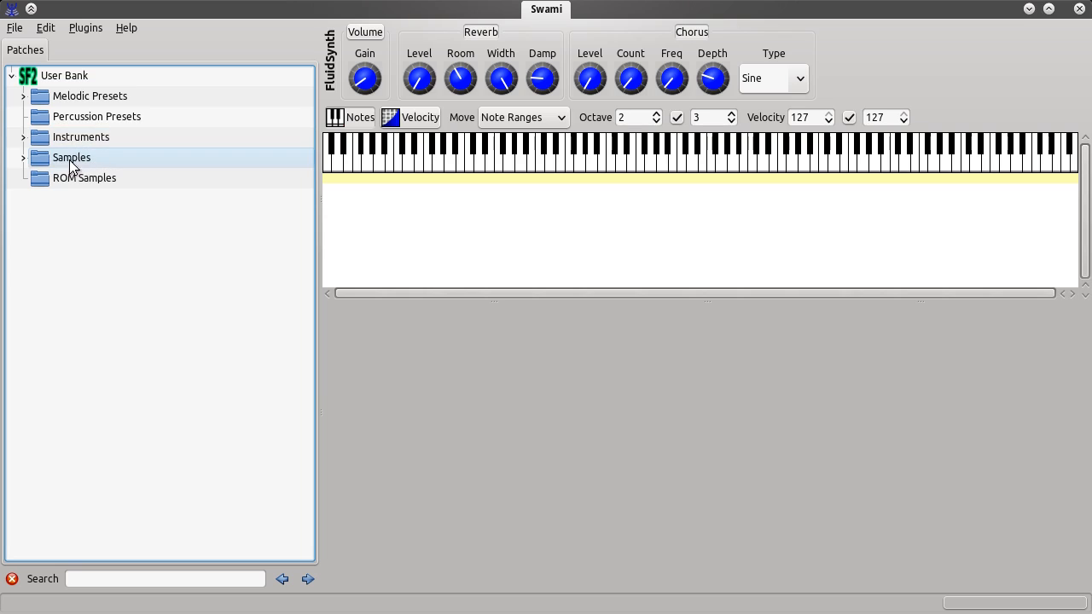
left_click(22, 139)
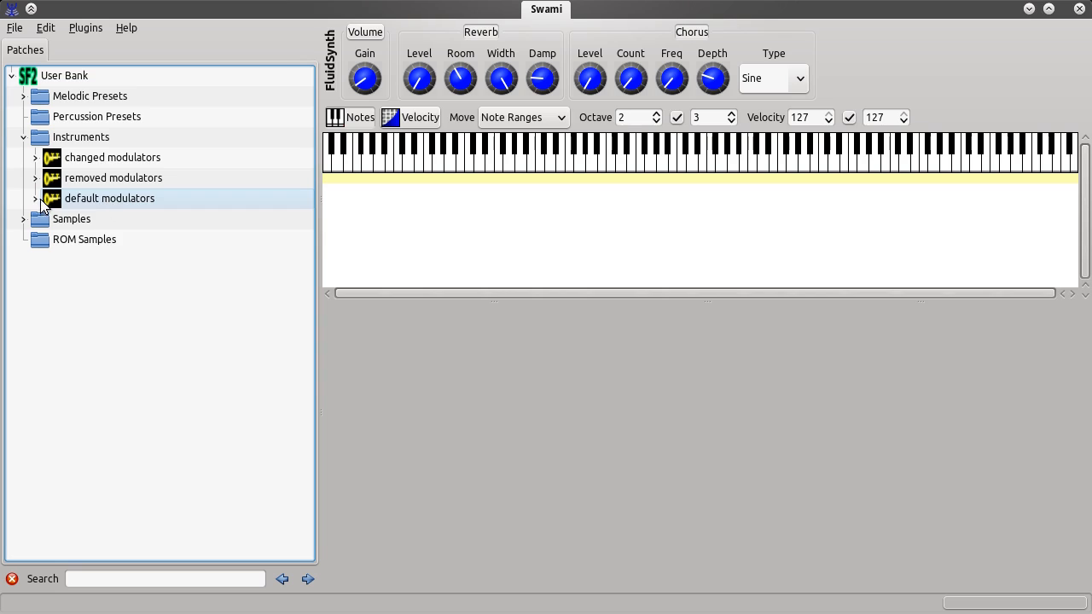
left_click(93, 197)
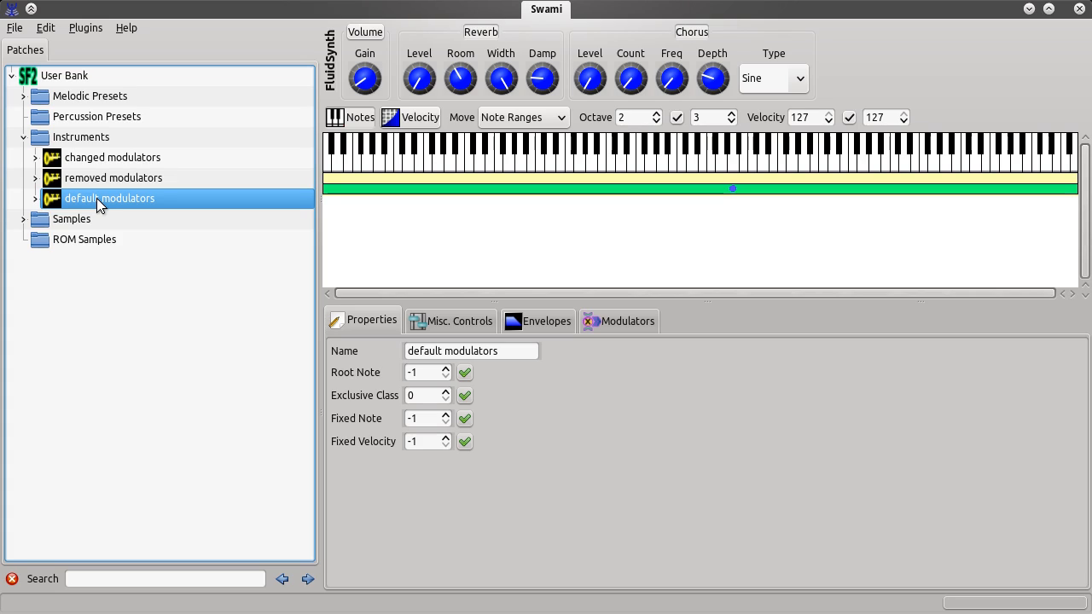
left_click(37, 199)
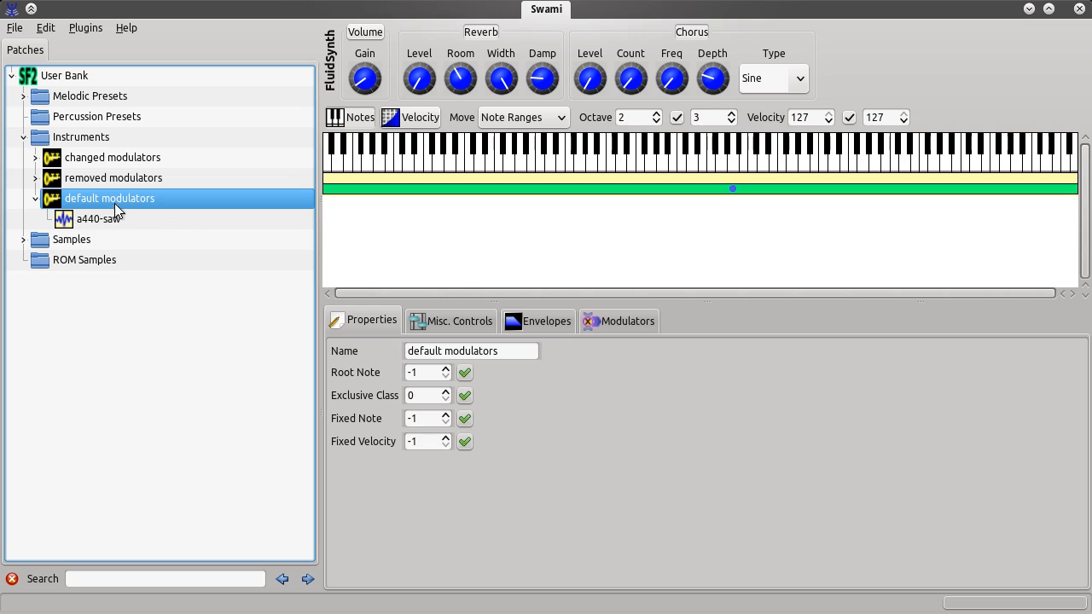
left_click(547, 321)
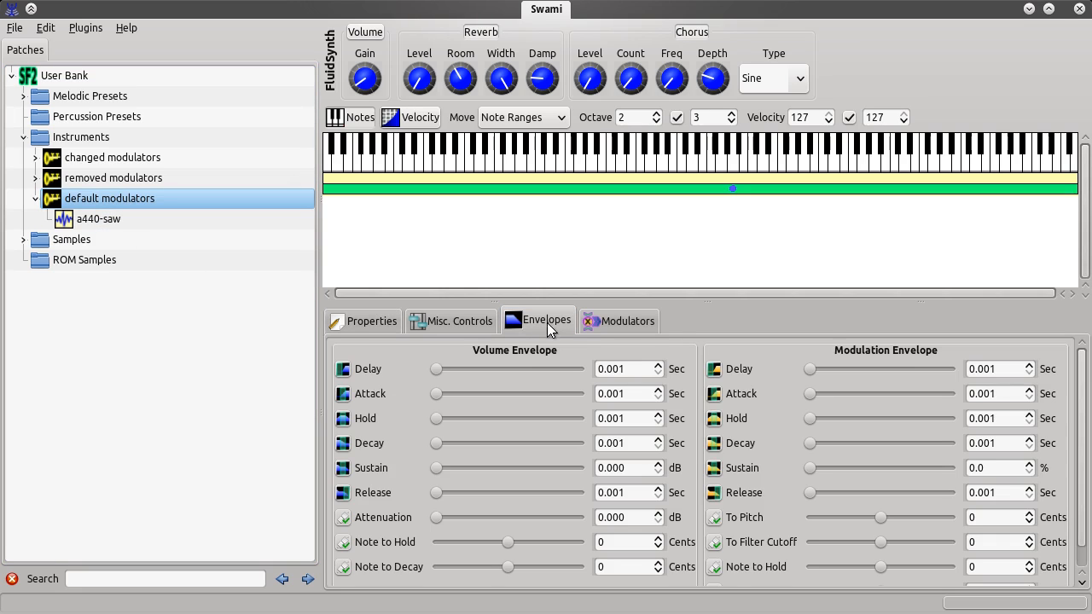
Compare the default modulators instrument and its a440-saw zone across the envelope, sample editor and misc control settings
left_click_drag(436, 395, 437, 395)
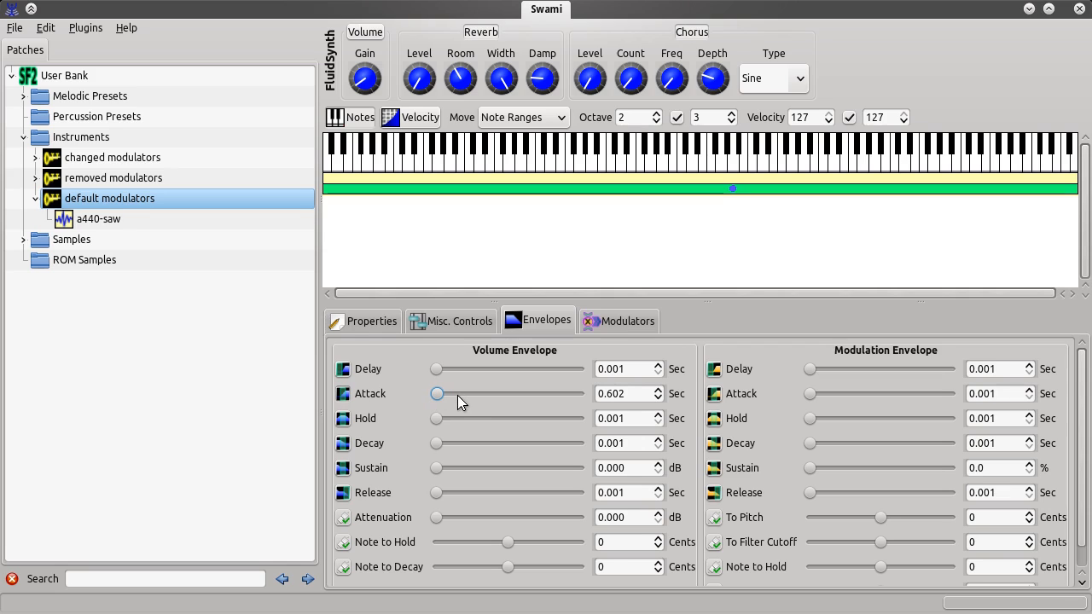
left_click(100, 220)
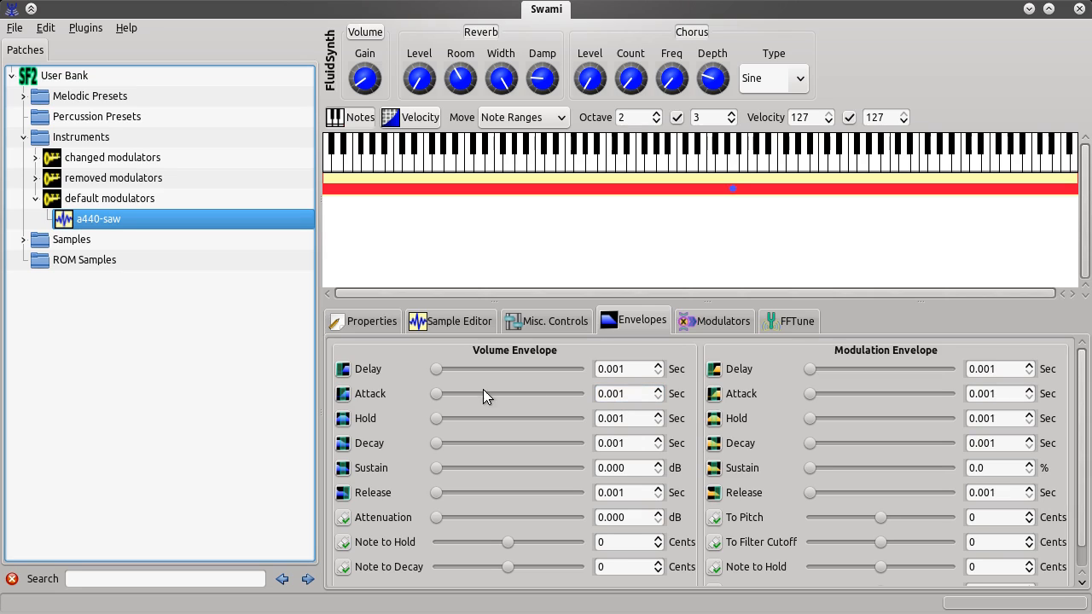
left_click(115, 198)
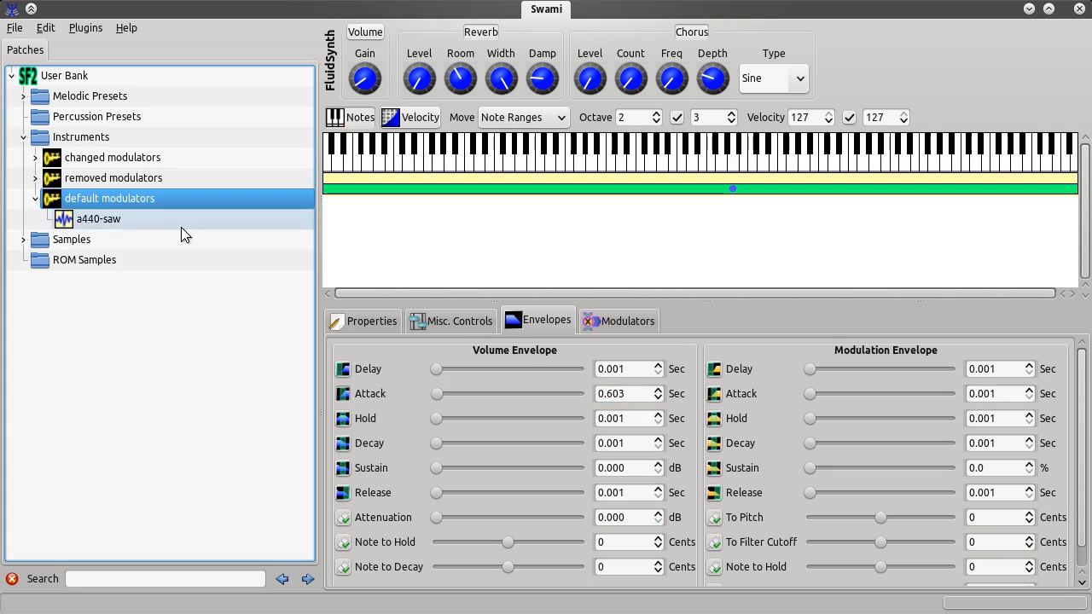
left_click(94, 221)
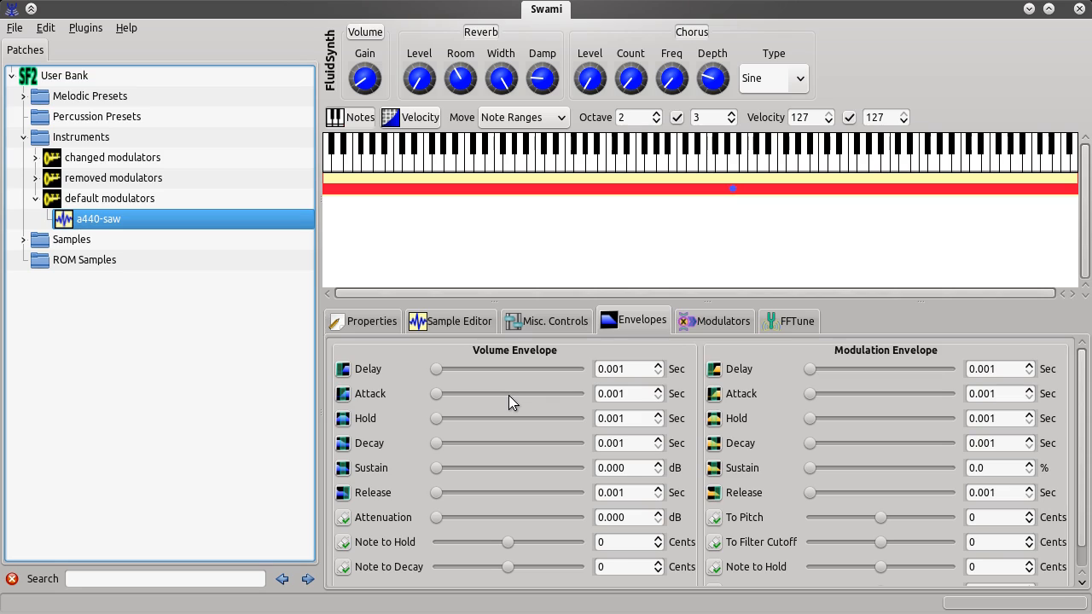
left_click(119, 199)
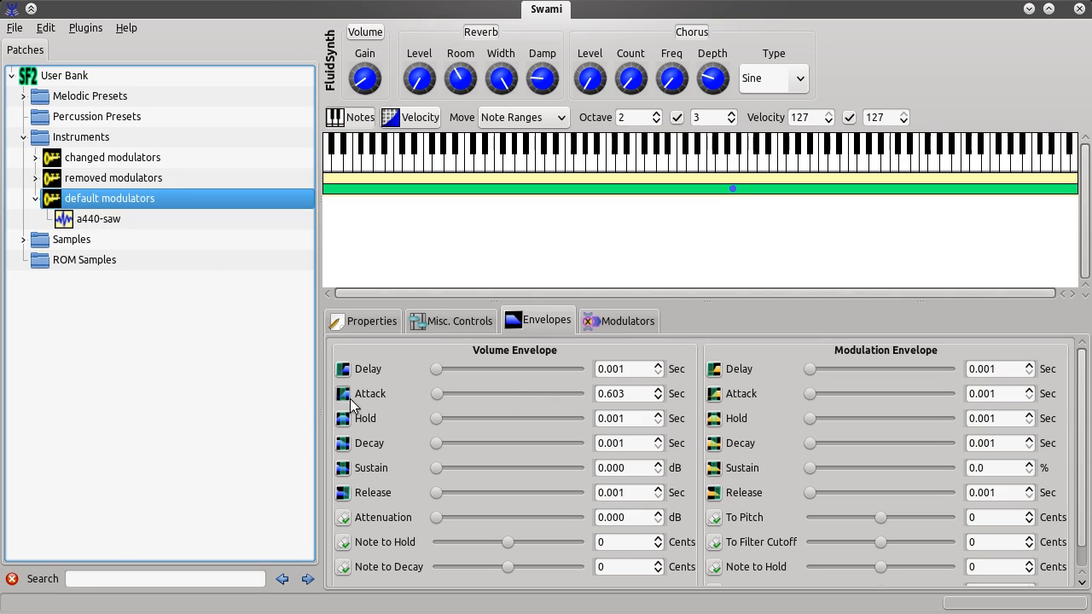
left_click(97, 219)
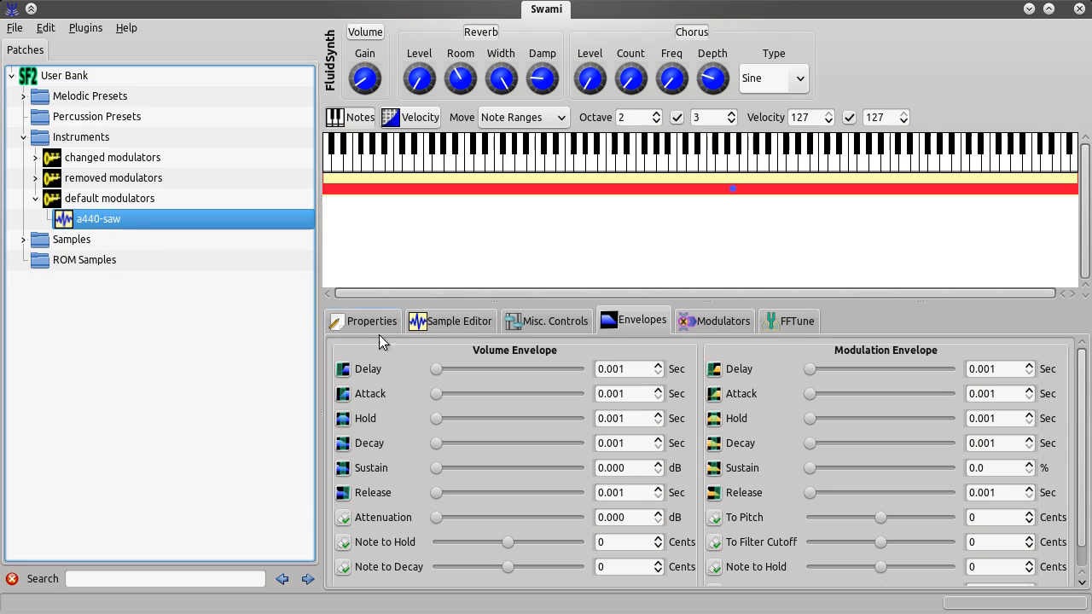
left_click(448, 322)
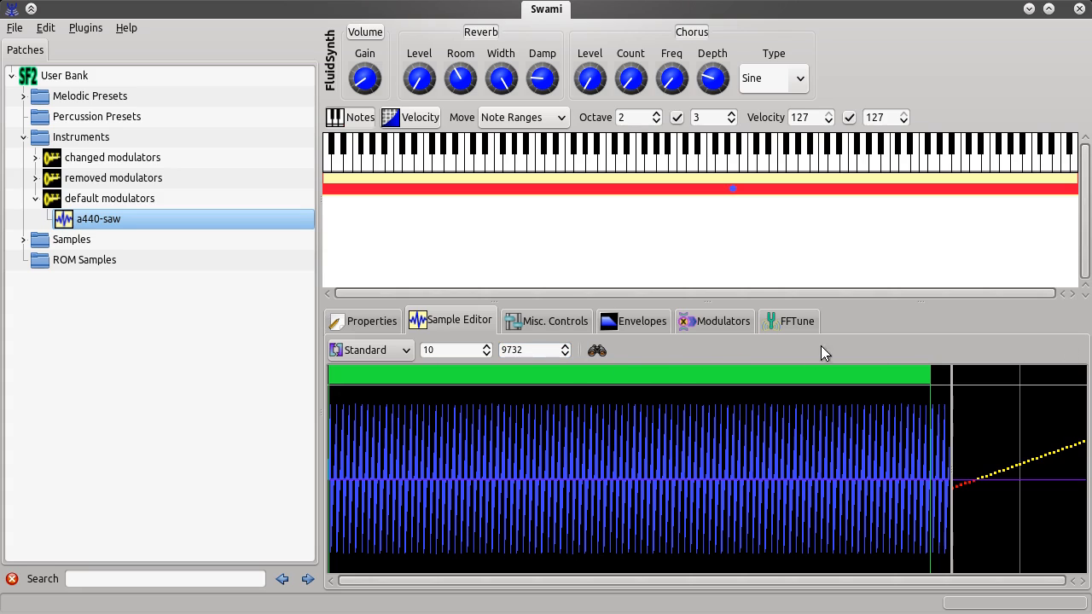
left_click(368, 325)
left_click(420, 322)
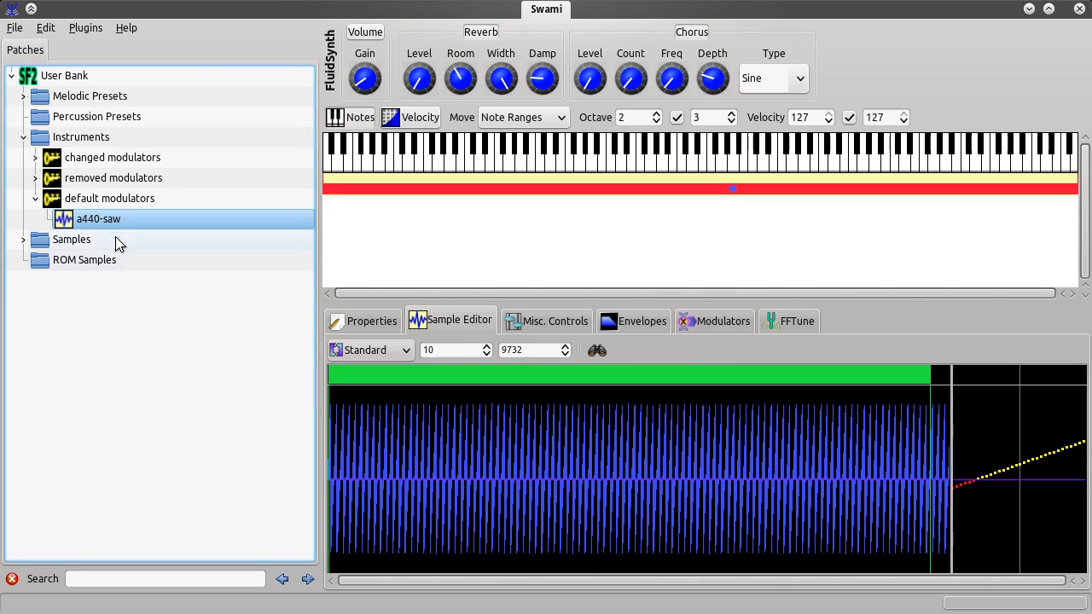
left_click(88, 199)
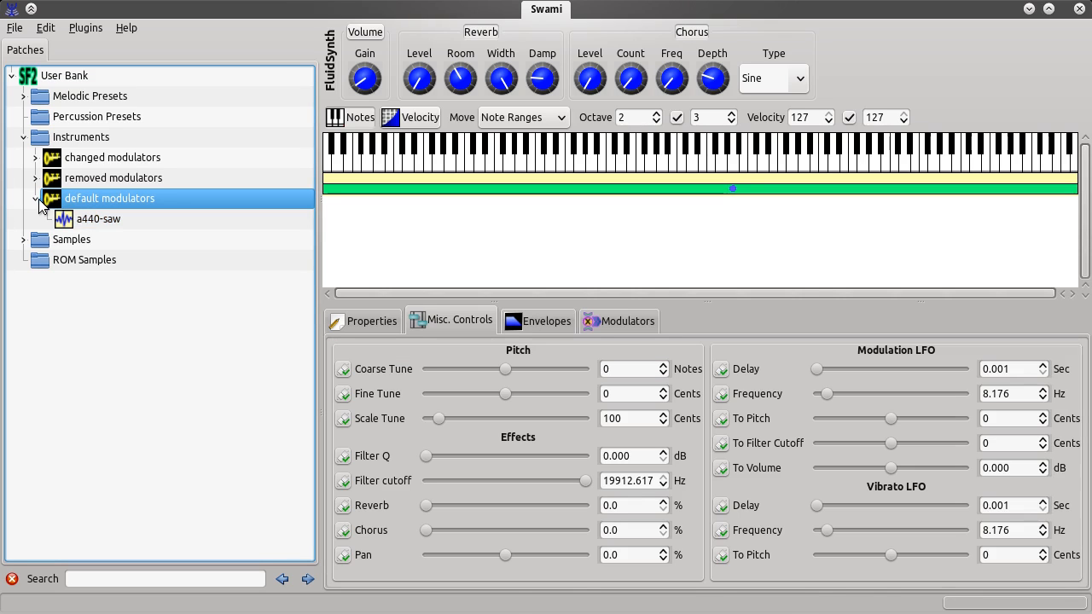
left_click(37, 199)
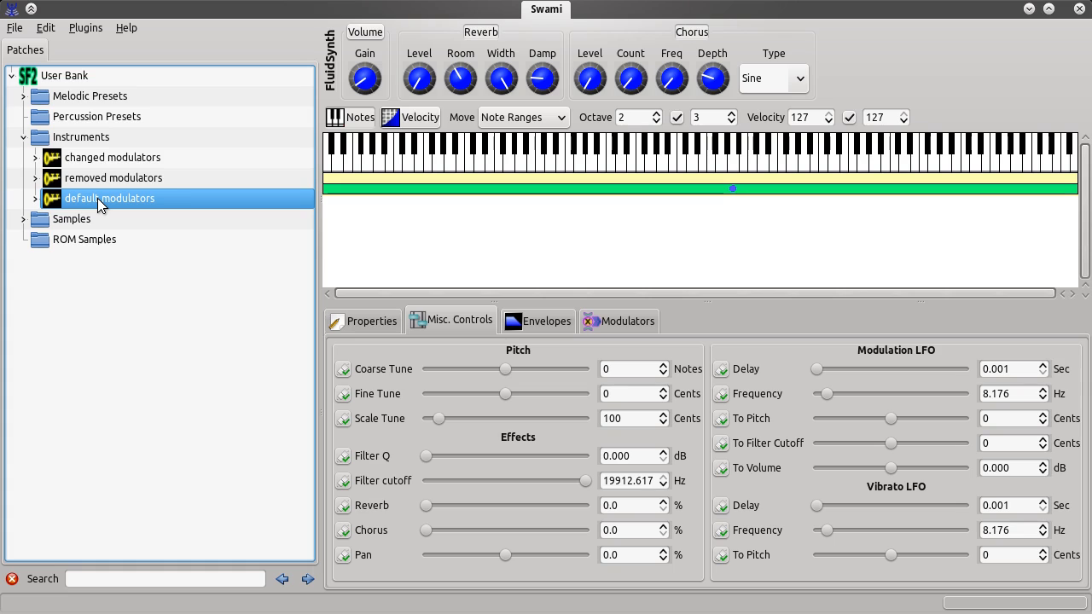
Inspect the modulator lists of the default modulators and removed modulators instruments, selecting each removed modulators entry
left_click(639, 323)
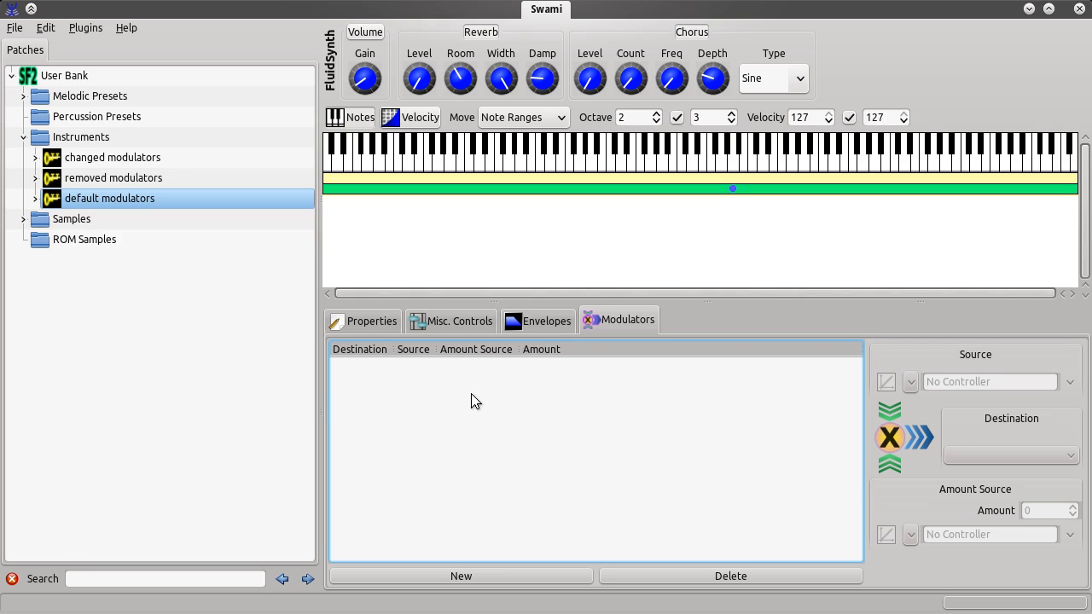
left_click(94, 181)
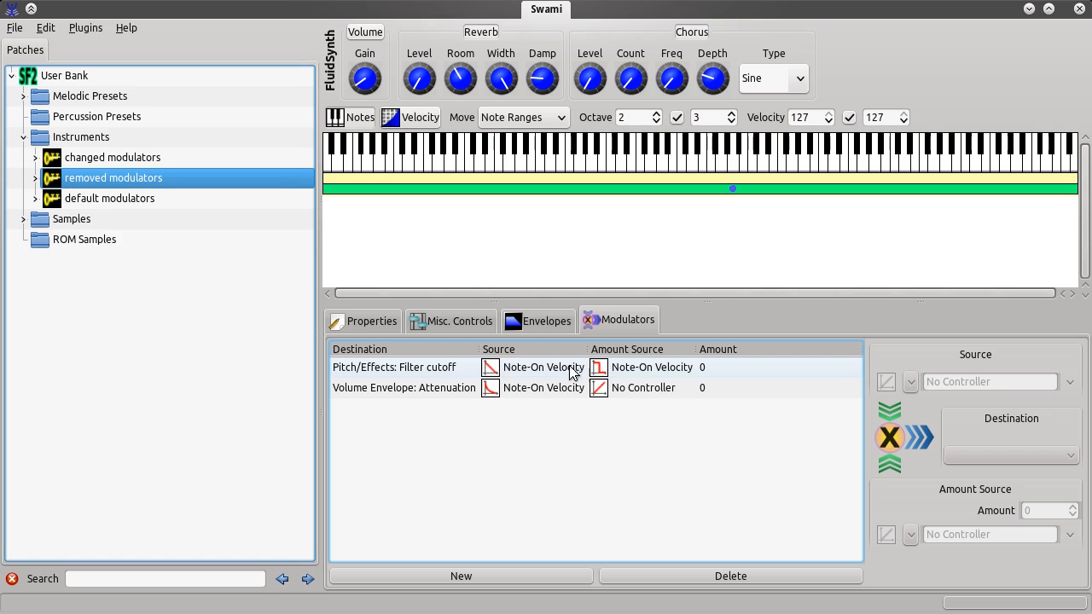
left_click(443, 368)
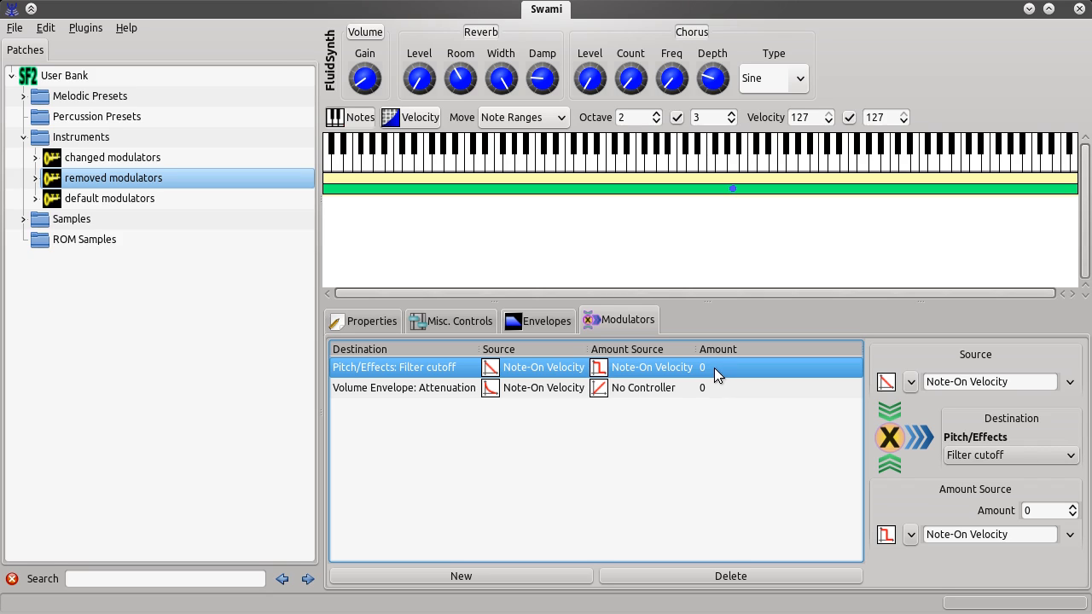
left_click(391, 389)
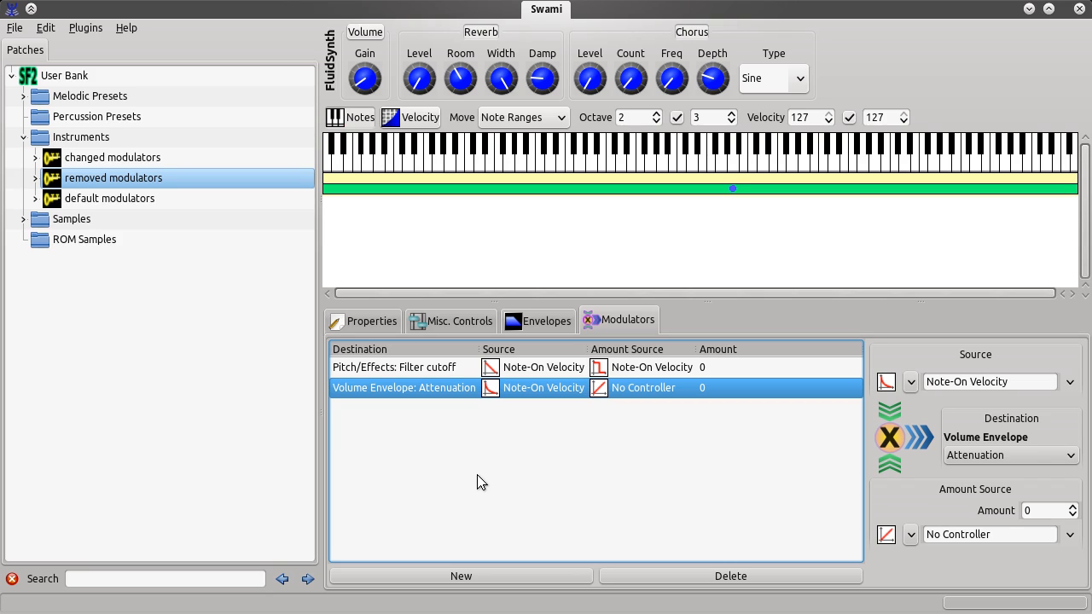
Inspect each modulator in the changed modulators instrument's modulator list
left_click(102, 159)
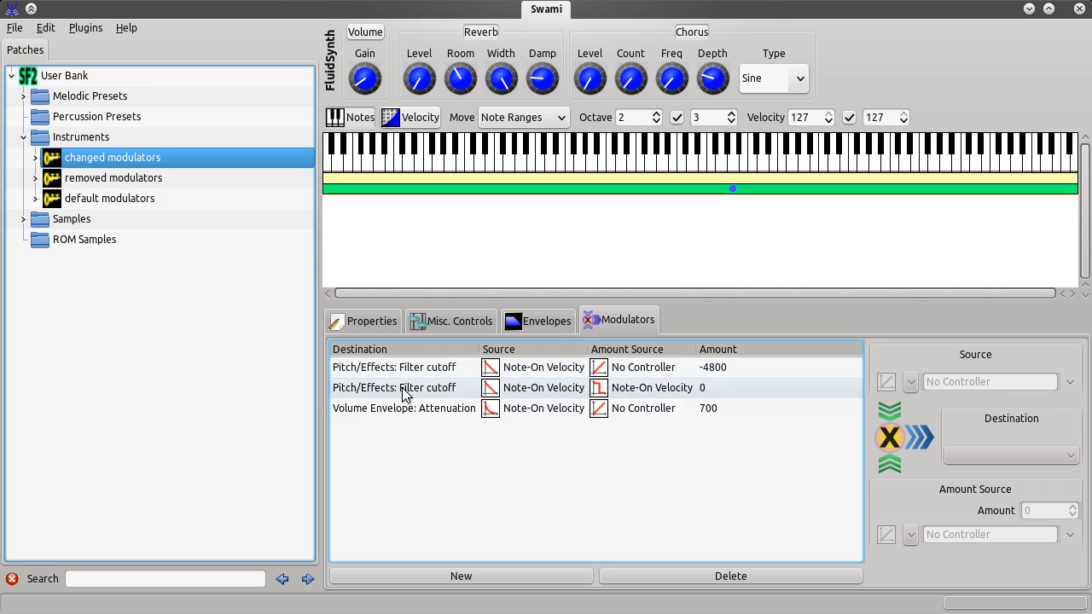
left_click(375, 389)
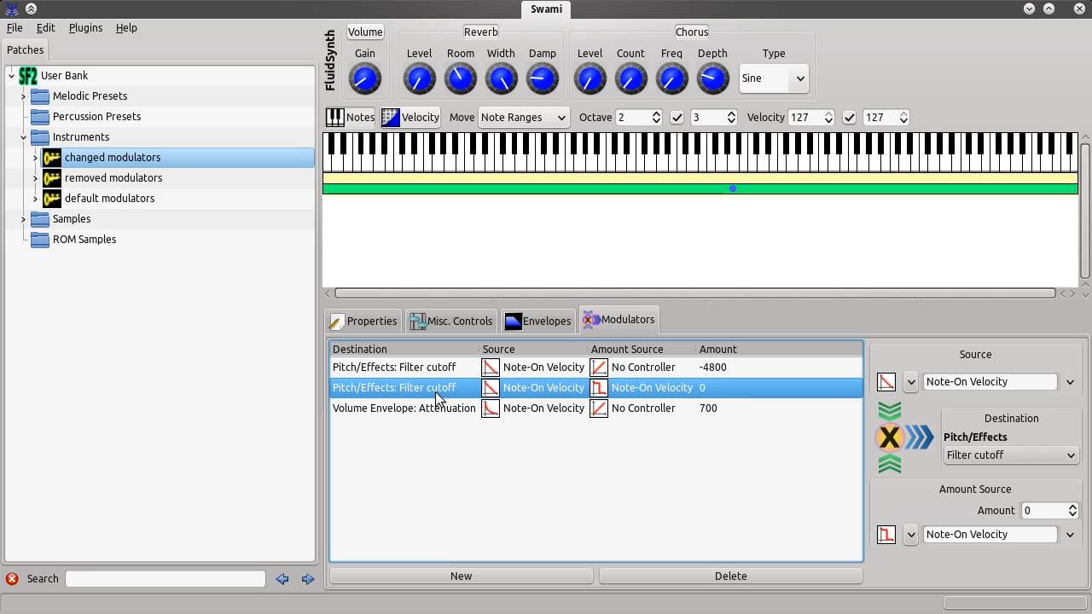
left_click(406, 369)
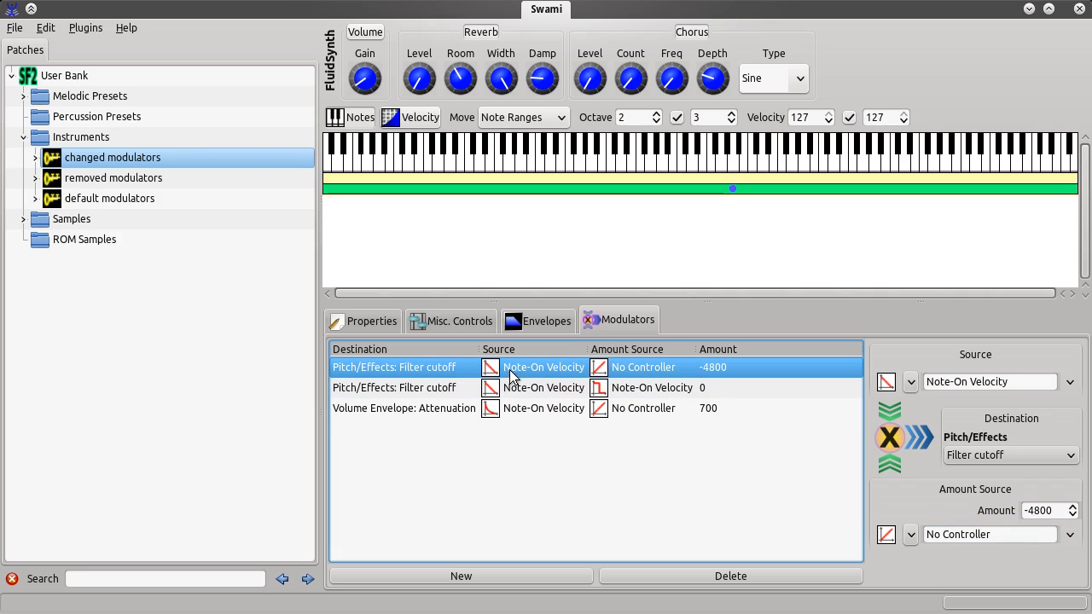
left_click(448, 389)
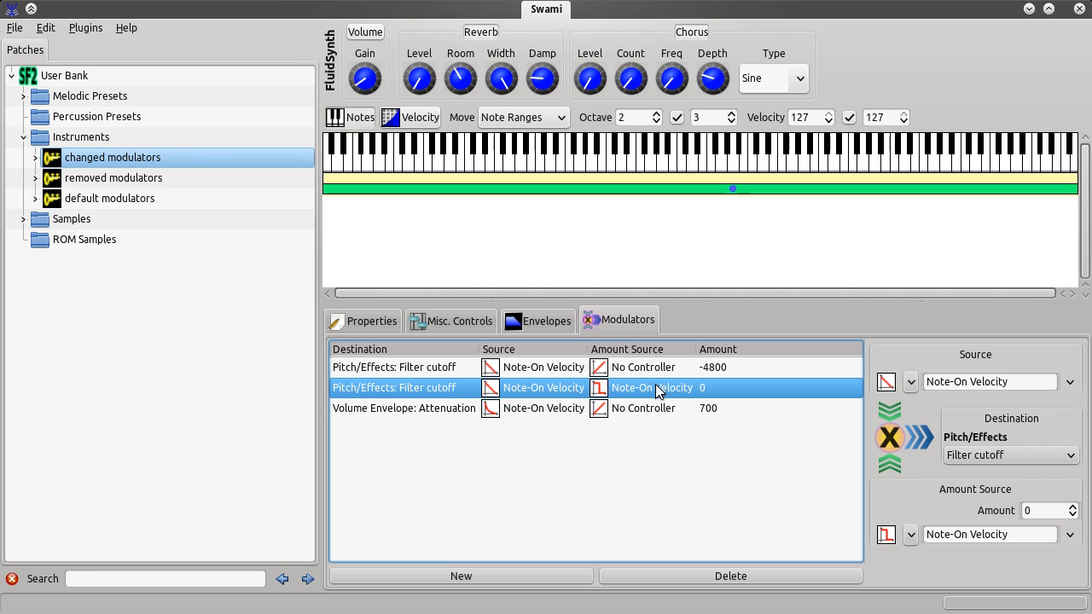
left_click(416, 372)
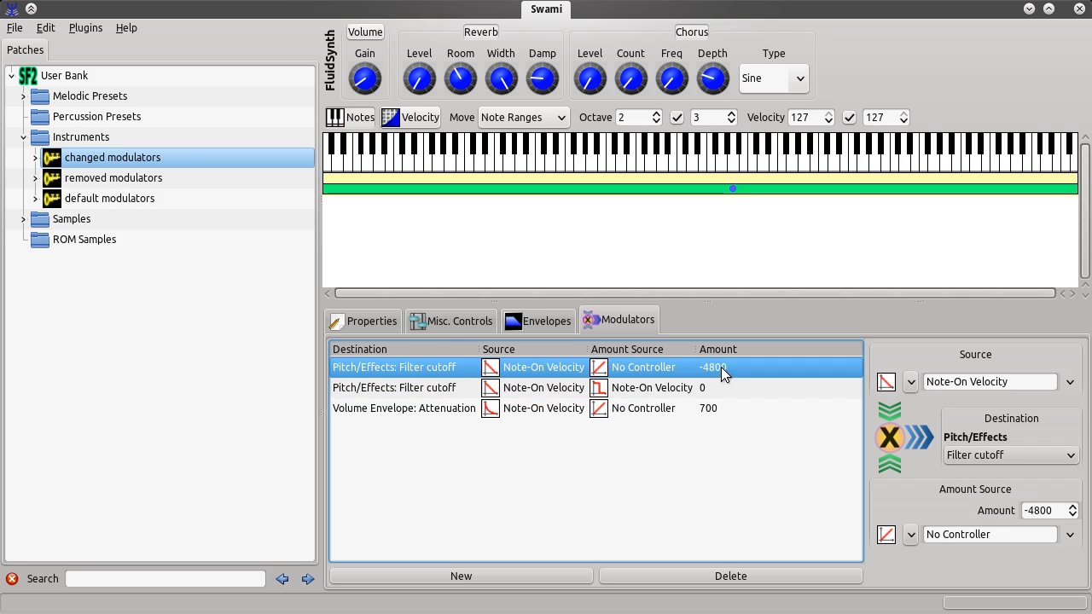
Review the changed modulators instrument's filter cutoff and volume envelope attenuation modulators again, selecting each entry in turn
left_click(444, 414)
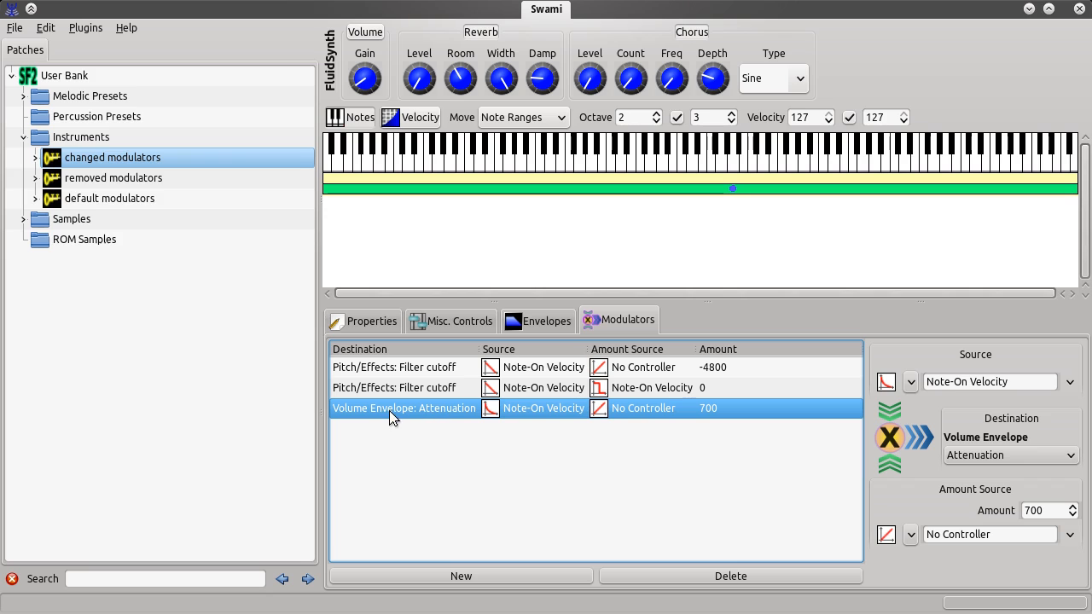
left_click(446, 368)
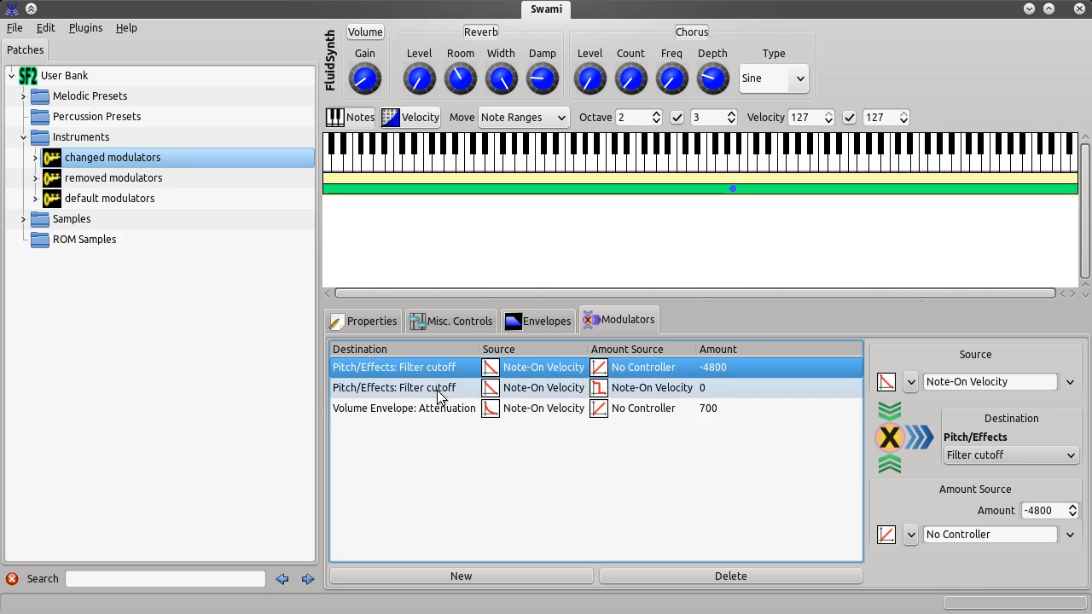
left_click(437, 408)
left_click(435, 367)
left_click(438, 410)
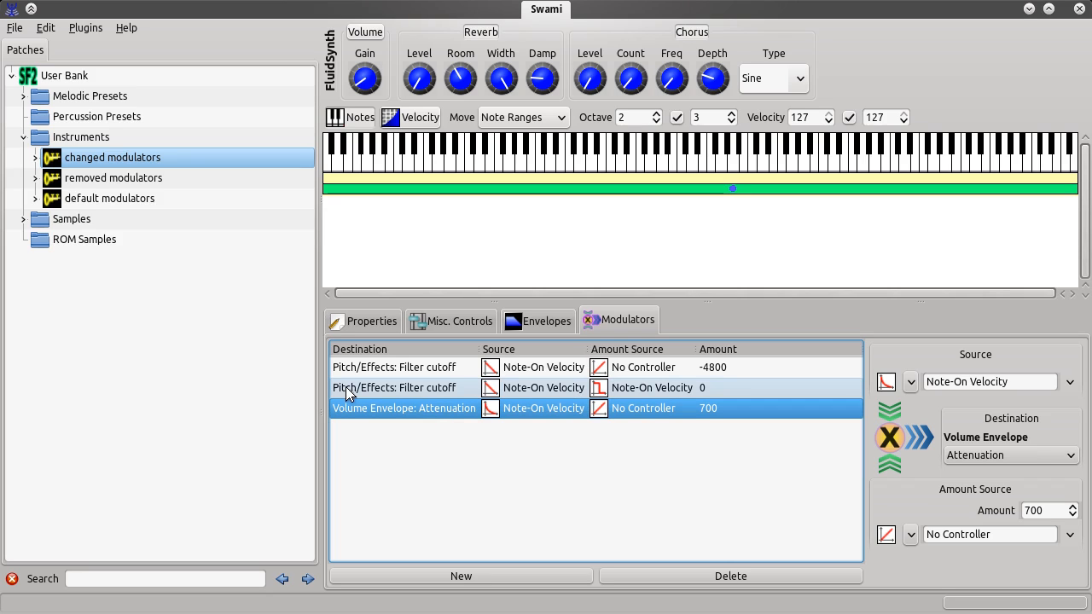
left_click(411, 388)
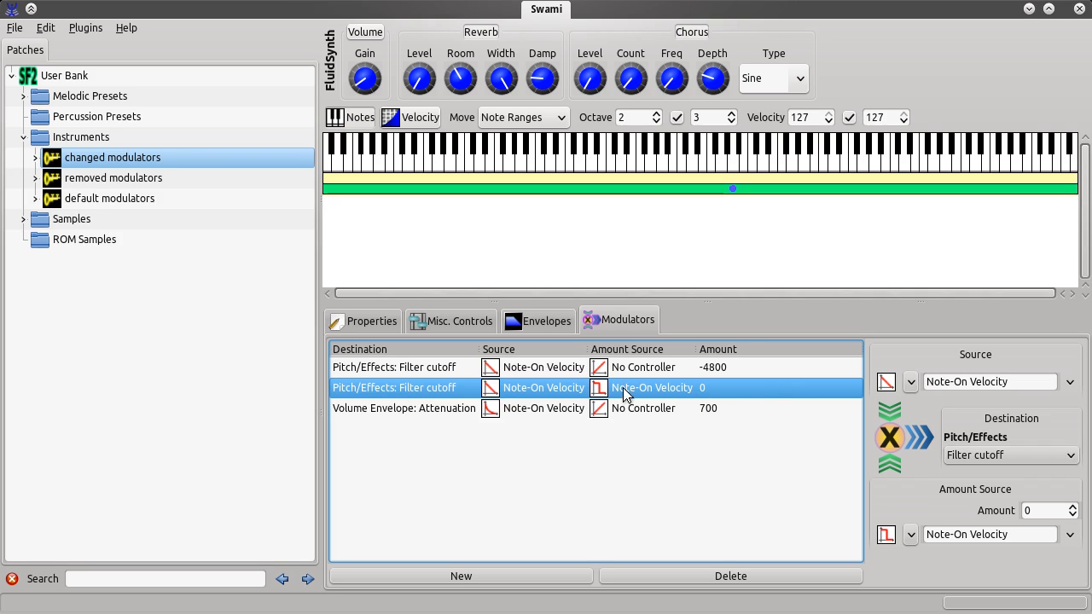
Expand the changed modulators instrument and compare its a440-saw zone's modulator list with the instrument's own modulators
left_click(35, 159)
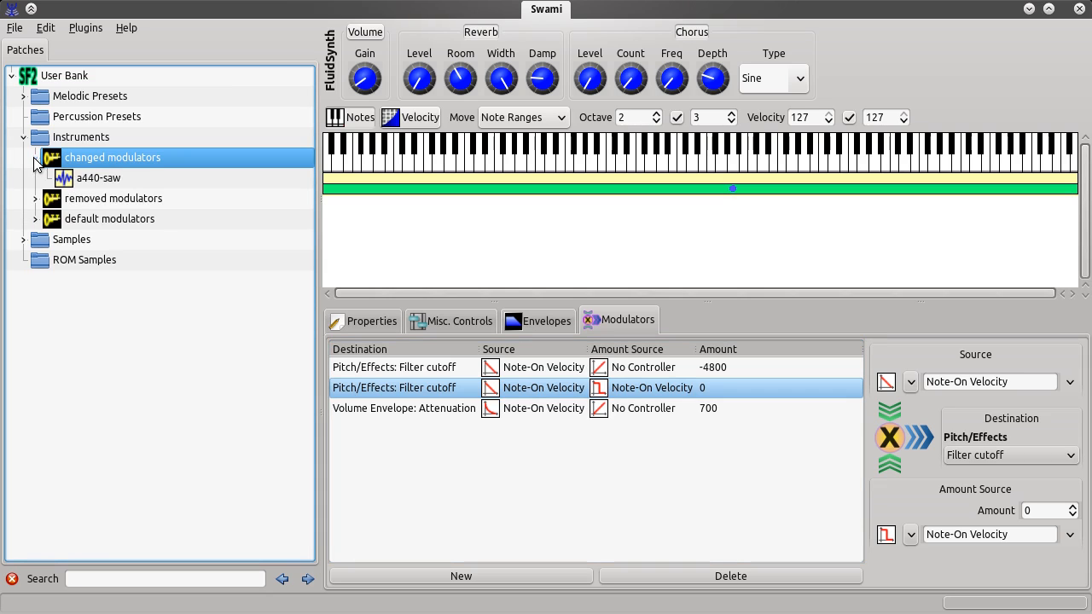
left_click(110, 180)
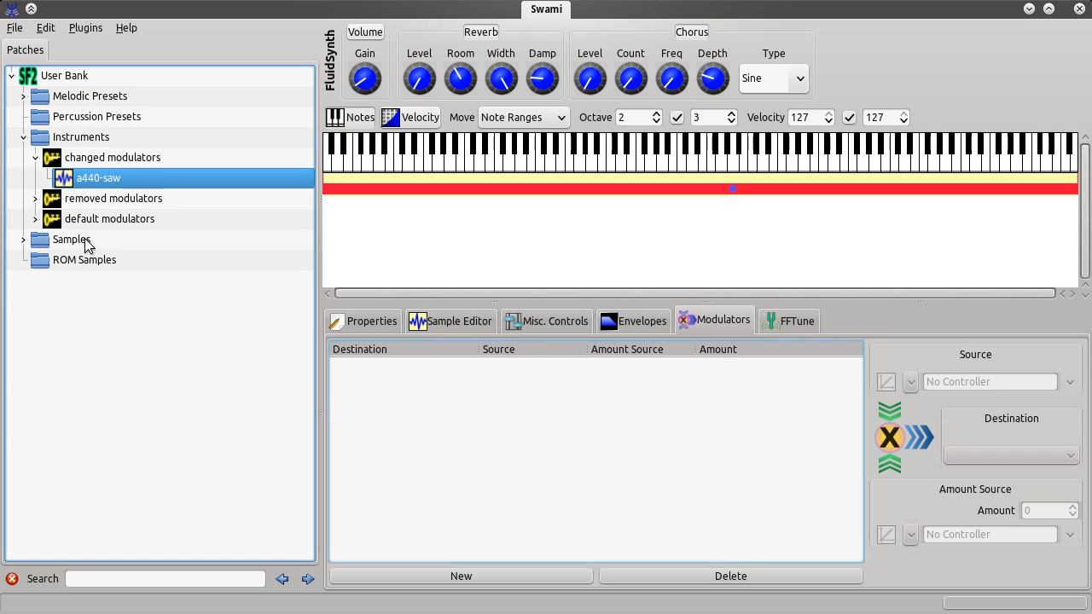
left_click(99, 160)
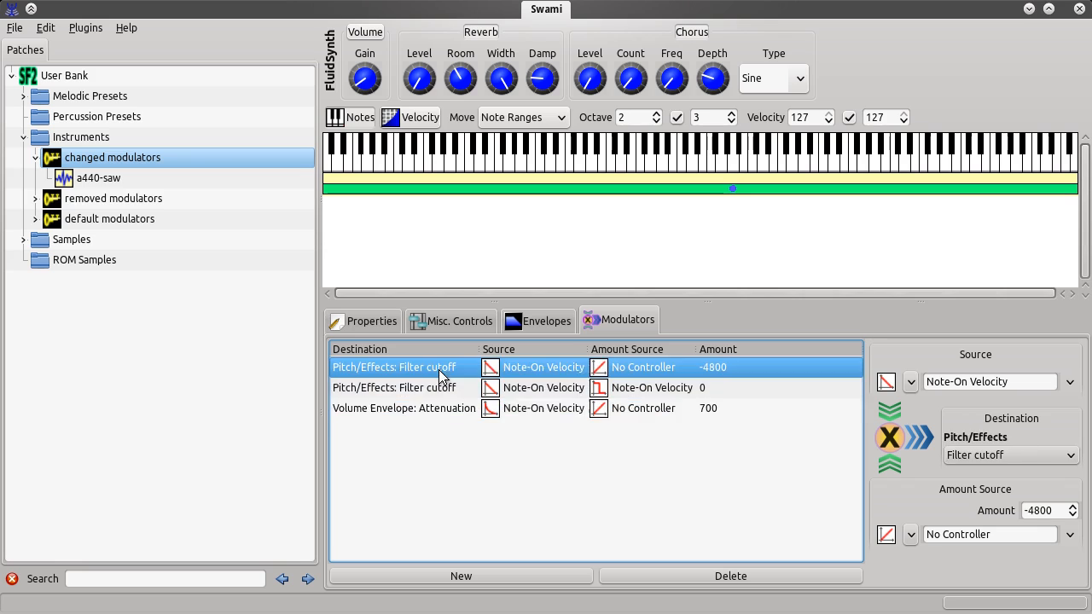
left_click(437, 403)
left_click(436, 371)
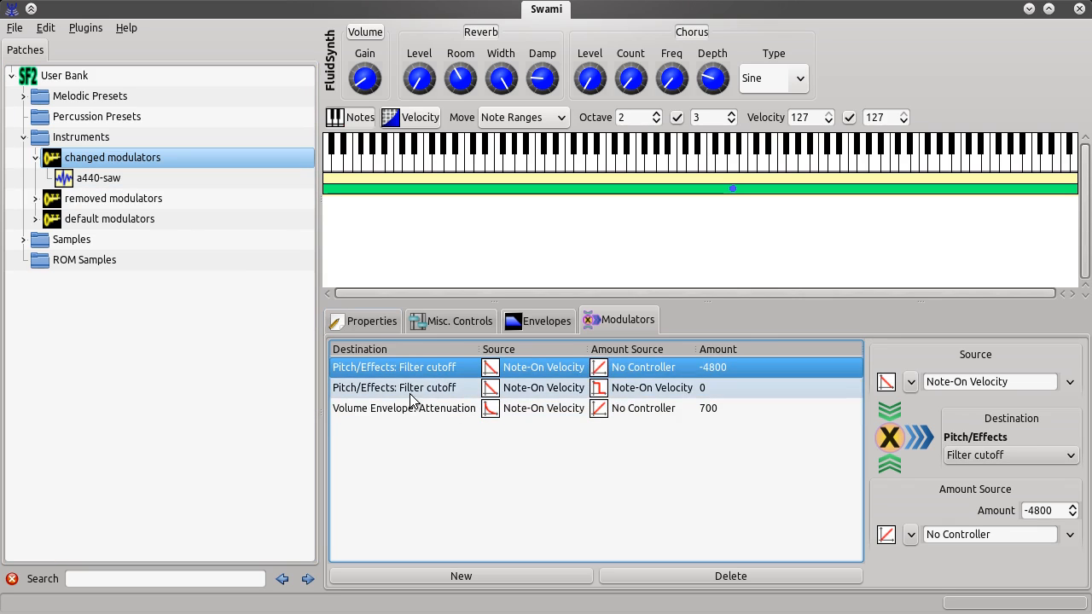
left_click(407, 393)
left_click(98, 179)
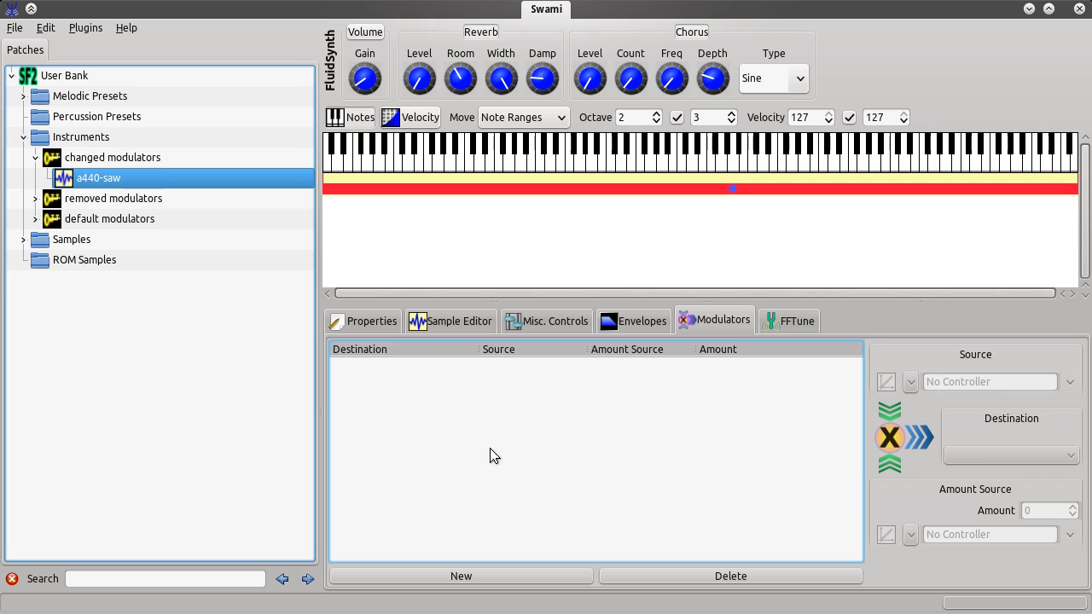
left_click(89, 162)
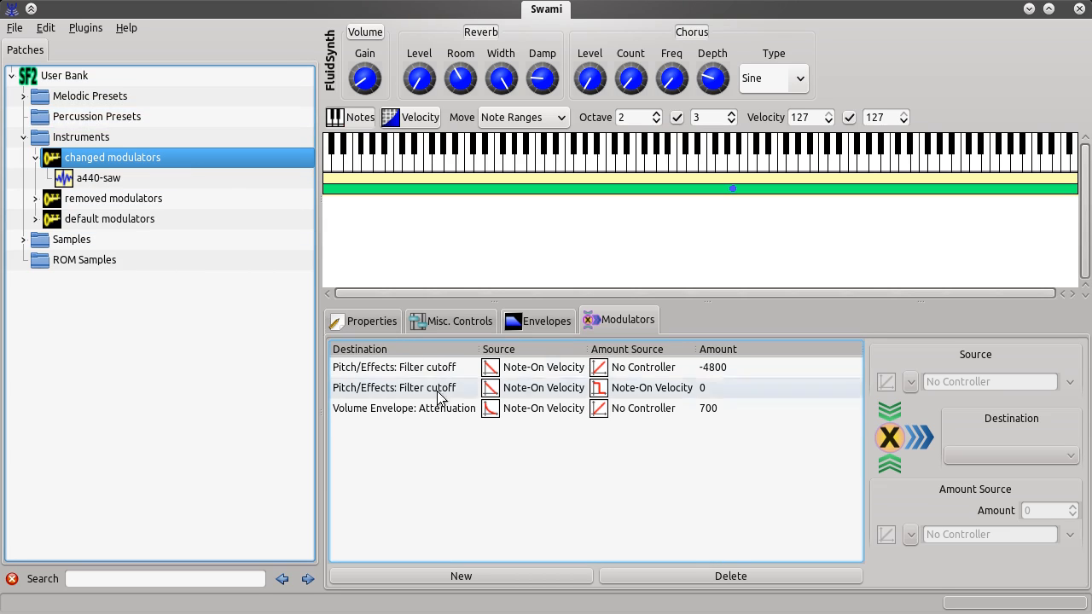
left_click(36, 157)
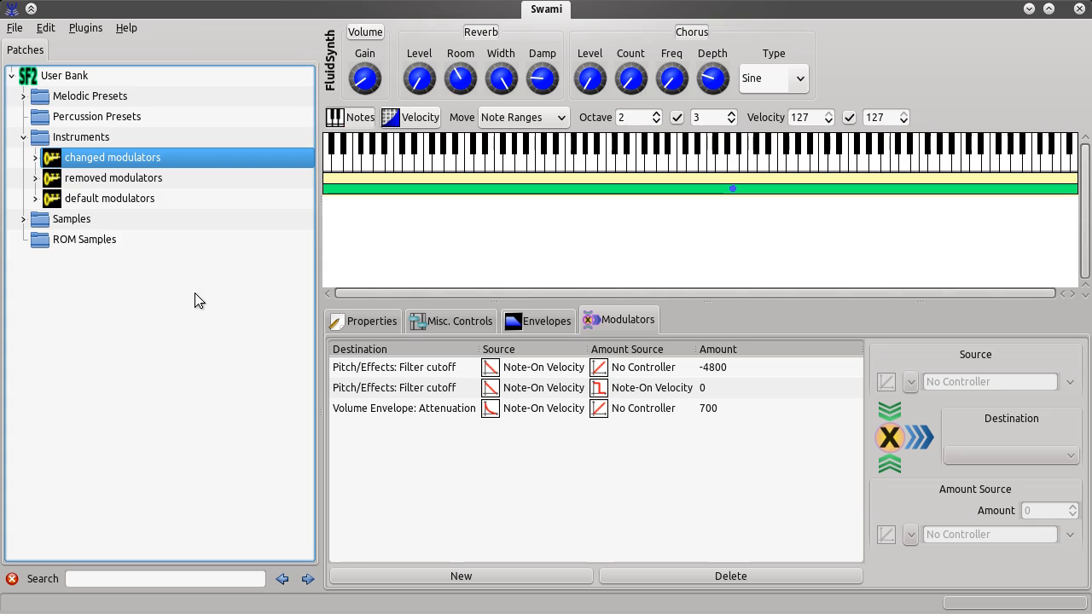
left_click(22, 136)
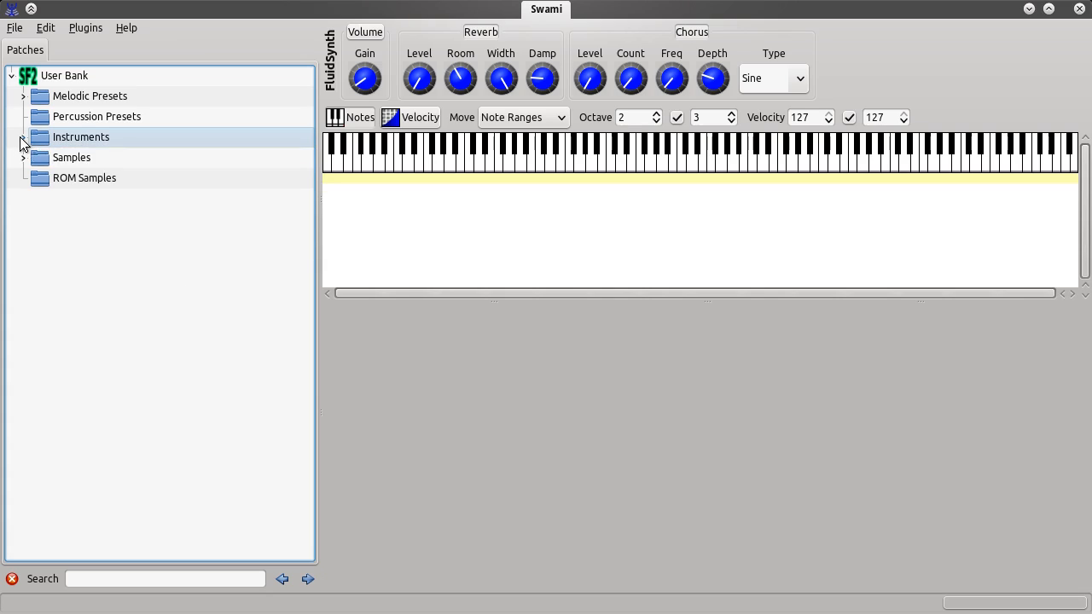